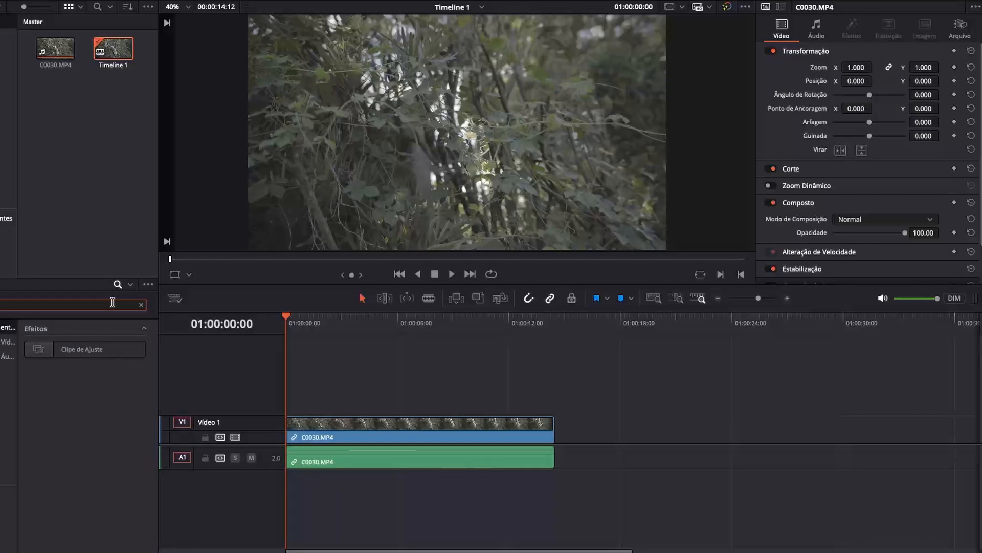
# Place an adjustment clip (Clipe de Ajuste) on a new video track above C0030.MP4 and extend it to that clip's full length.
pyautogui.moveTo(89, 348); pyautogui.dragTo(287, 404)
pyautogui.moveTo(377, 403); pyautogui.dragTo(549, 402)
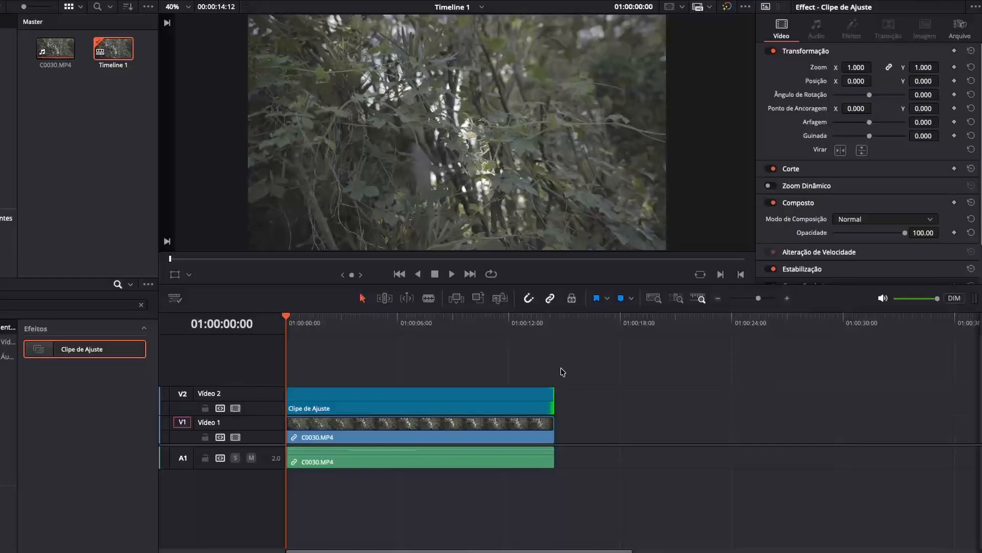
# Switch to color grading and apply the Dehancer Pro 7.4.0 effect to the adjustment clip's node 01.
pyautogui.hotkey('shift', '6')
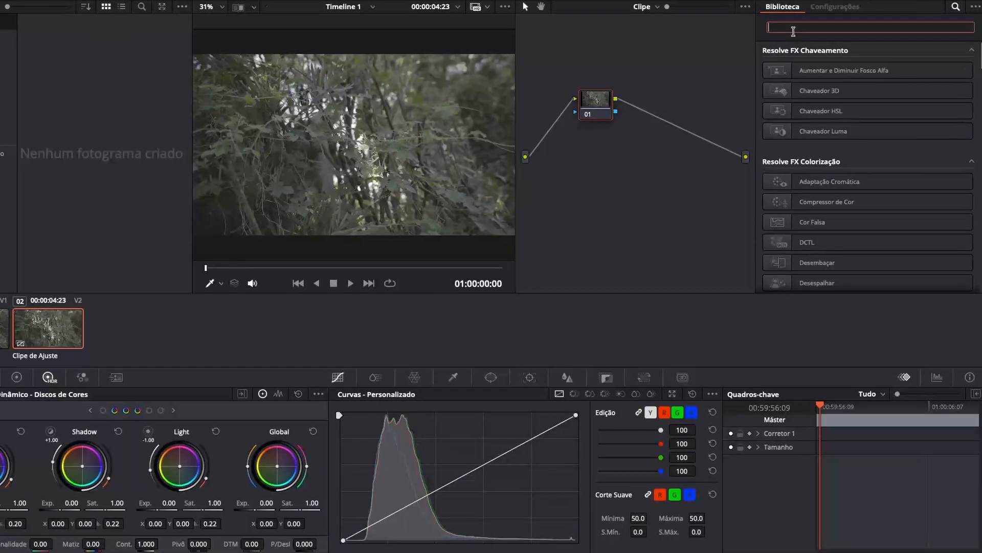
pyautogui.write('dehan')
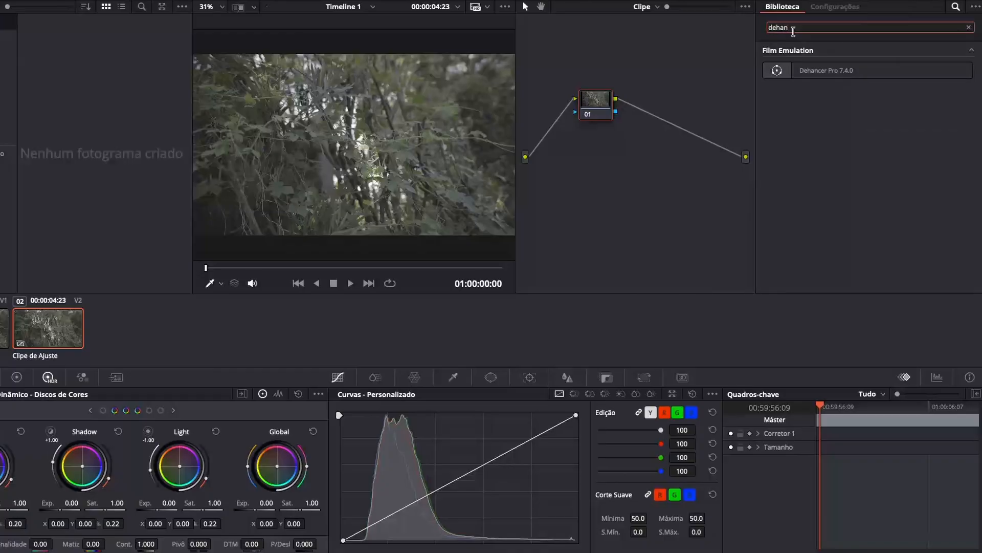
pyautogui.moveTo(849, 72); pyautogui.dragTo(609, 105)
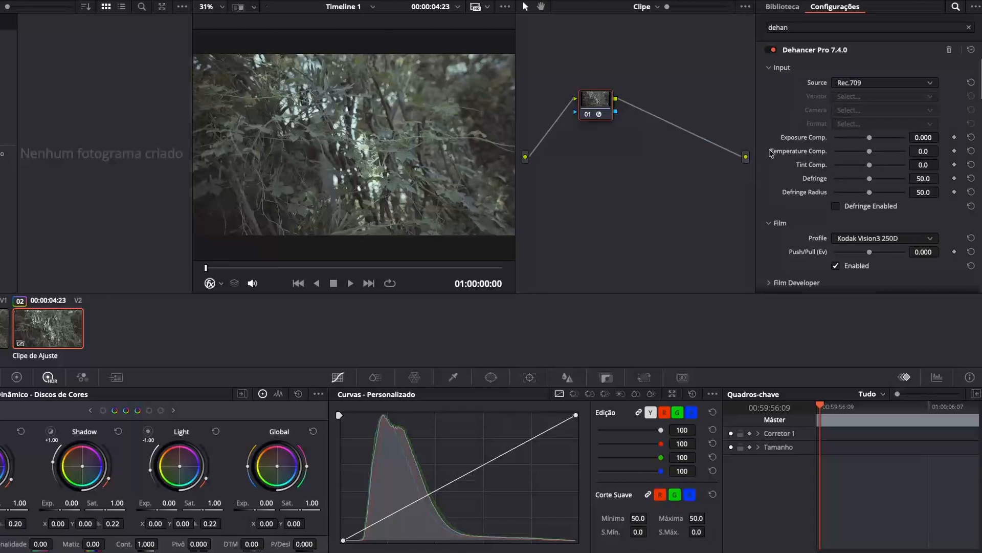
# Disable all of Dehancer Pro's tools through its options.
pyautogui.scroll(-10, 771, 155)
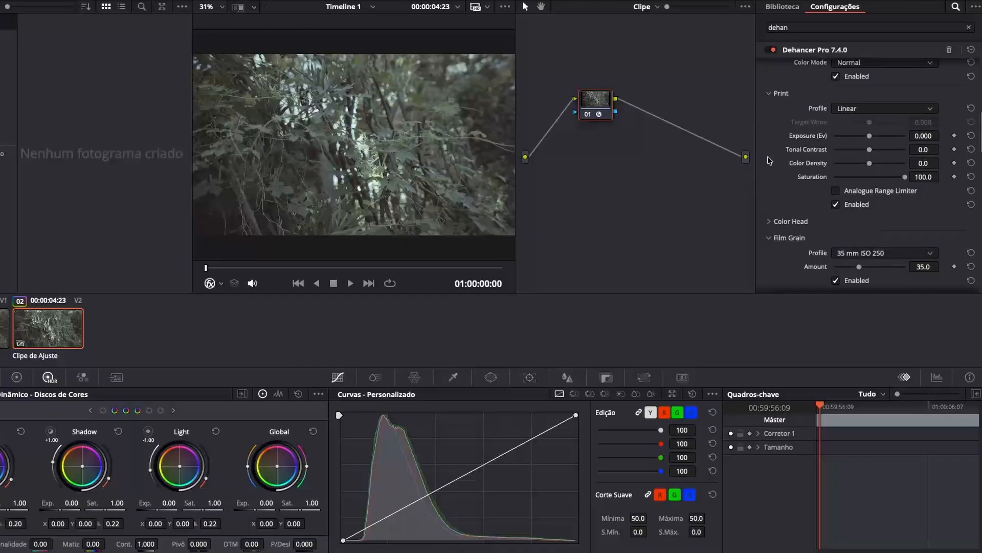
pyautogui.scroll(-10, 771, 159)
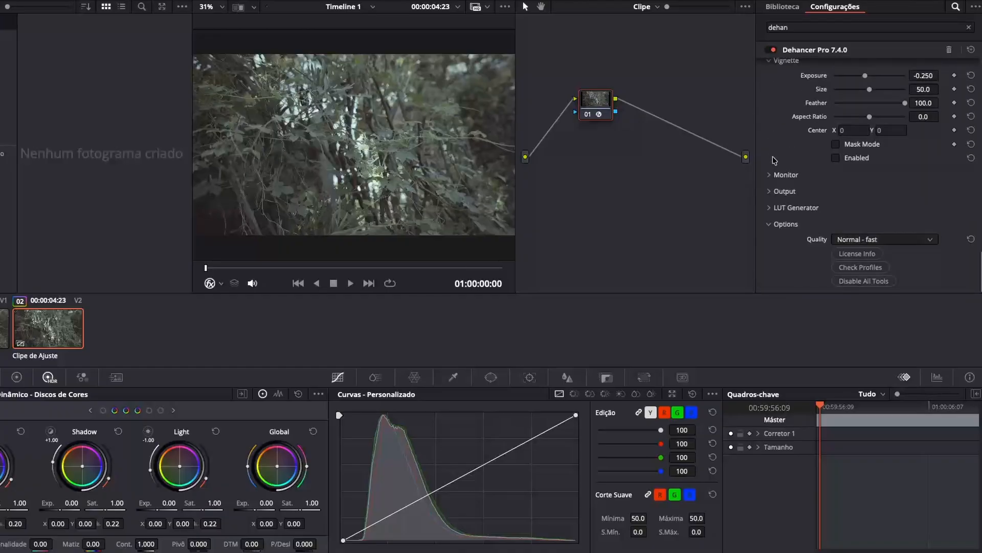
pyautogui.click(849, 281)
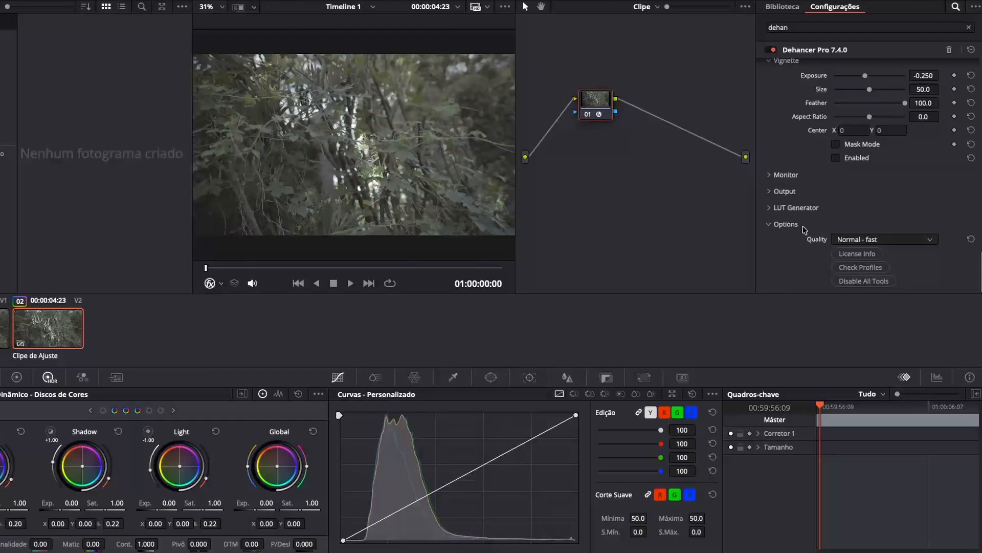
# Configure Dehancer's input with Choose Camera as source, Sony as vendor, Alpha 7 III as camera and S-Log2 S-Gamut as format.
pyautogui.scroll(15, 803, 227)
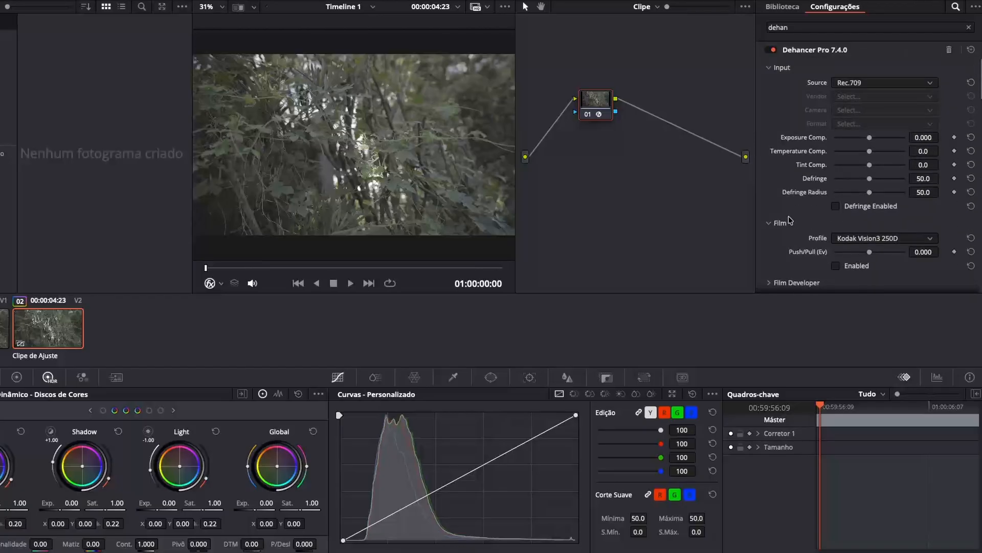
pyautogui.click(865, 84)
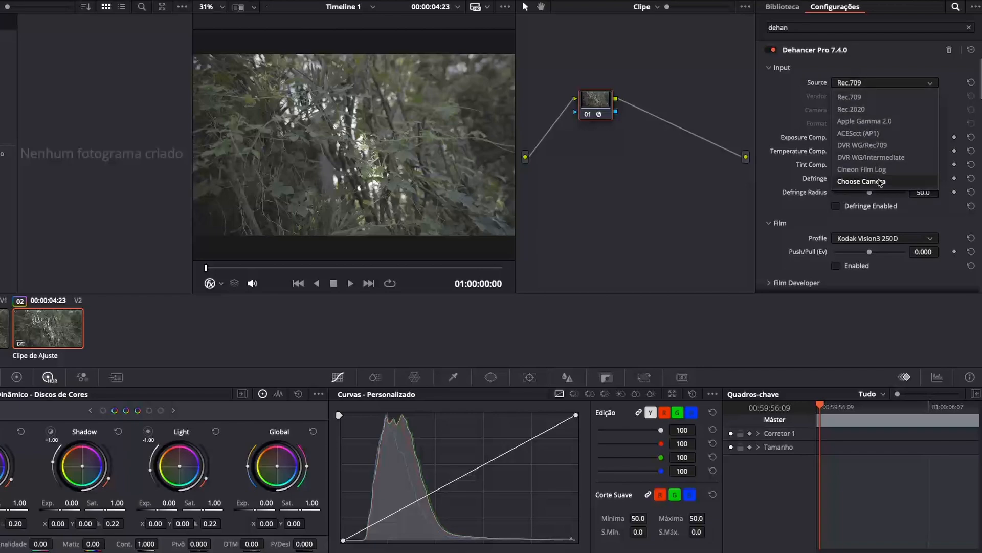
pyautogui.click(880, 182)
pyautogui.click(865, 96)
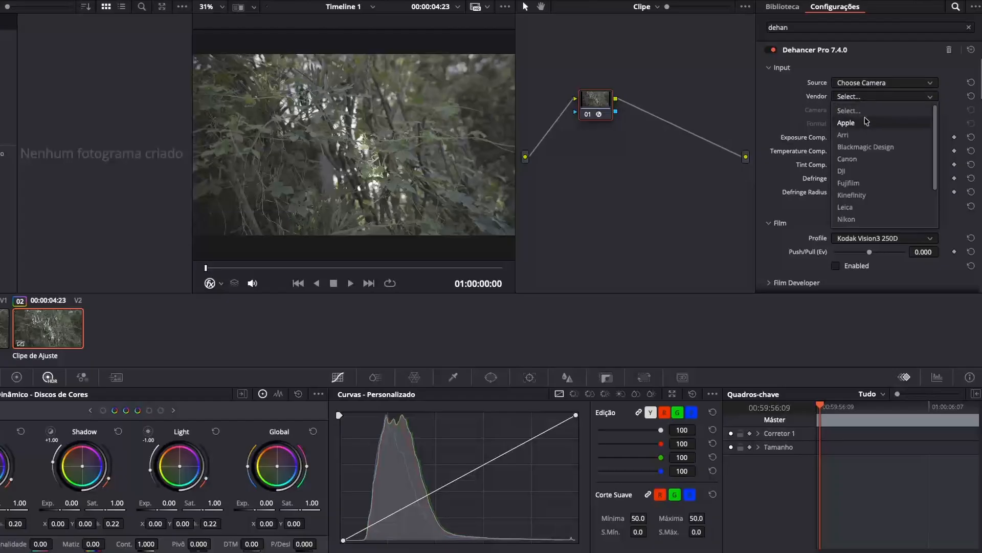
pyautogui.scroll(-2, 866, 123)
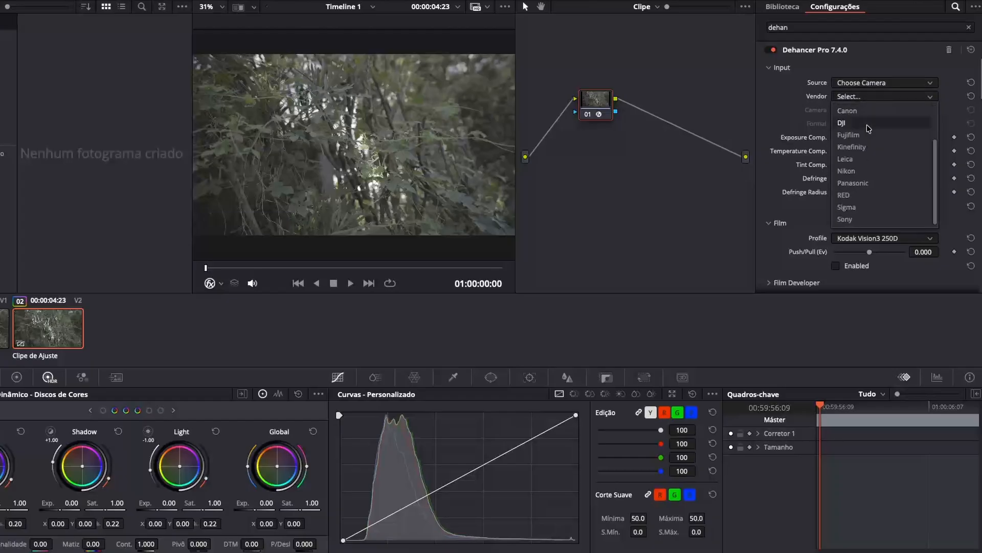
pyautogui.click(864, 219)
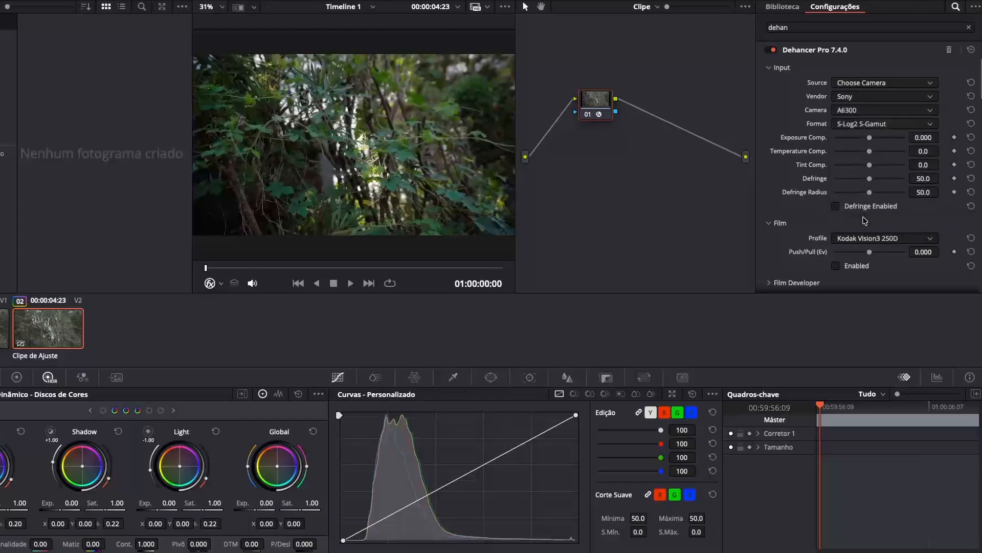
pyautogui.click(875, 113)
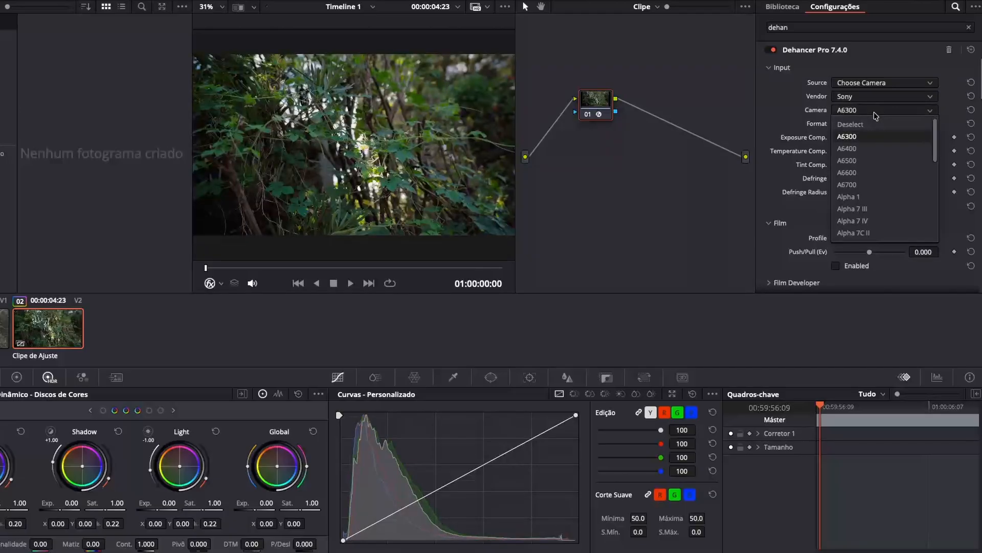
pyautogui.click(873, 210)
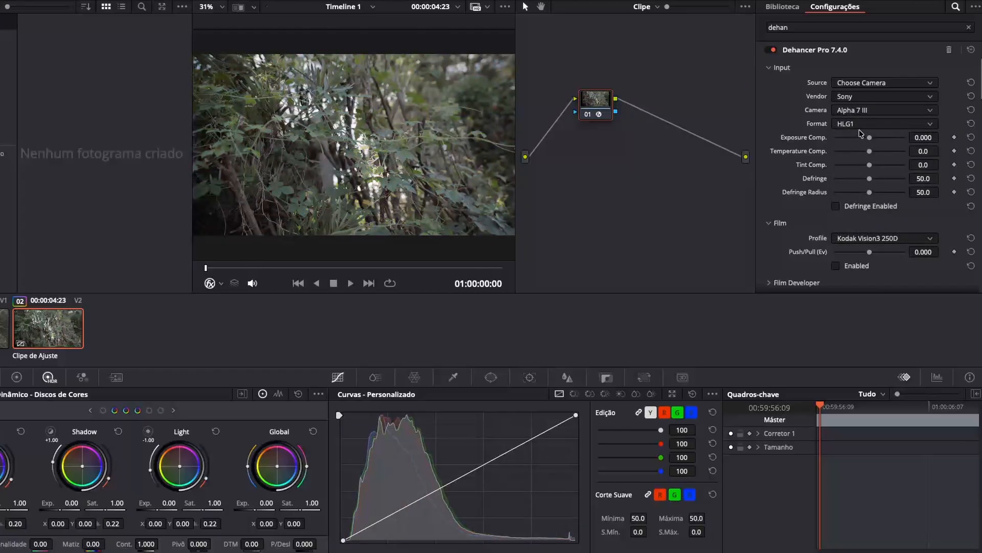
pyautogui.click(863, 125)
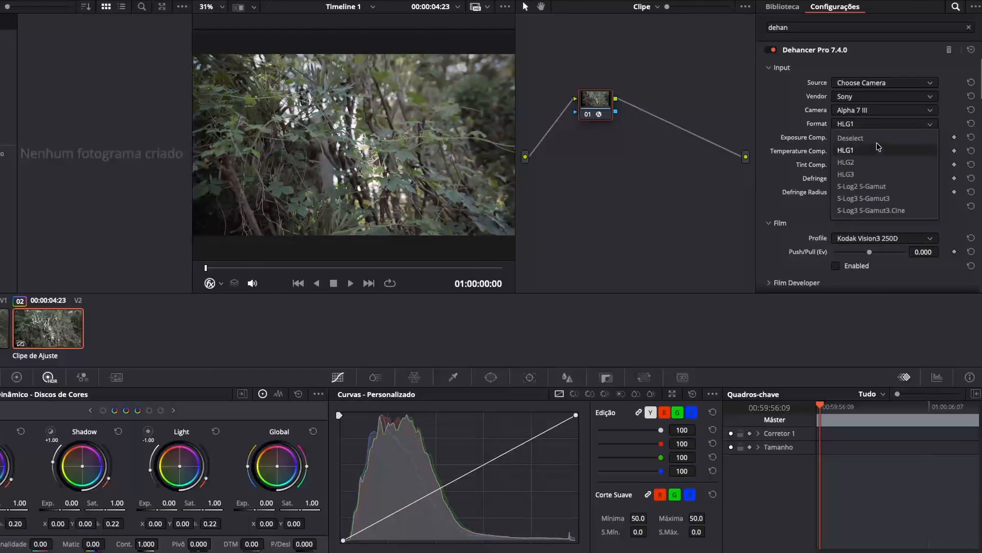
pyautogui.click(890, 187)
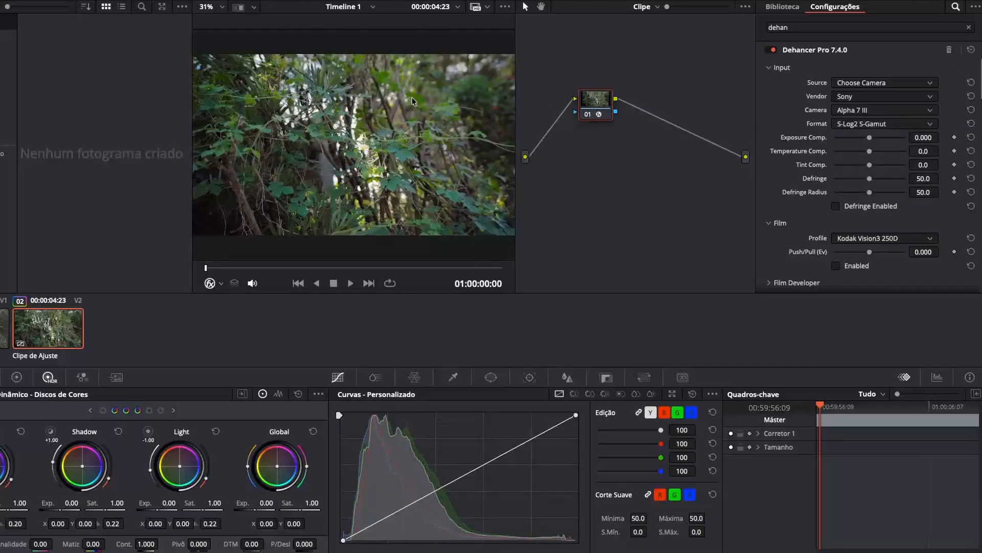
# Try lowering the input's exposure, temperature and tint compensation, and reset all three to their defaults.
pyautogui.scroll(5, 412, 100)
pyautogui.scroll(-5, 385, 129)
pyautogui.scroll(1, 383, 129)
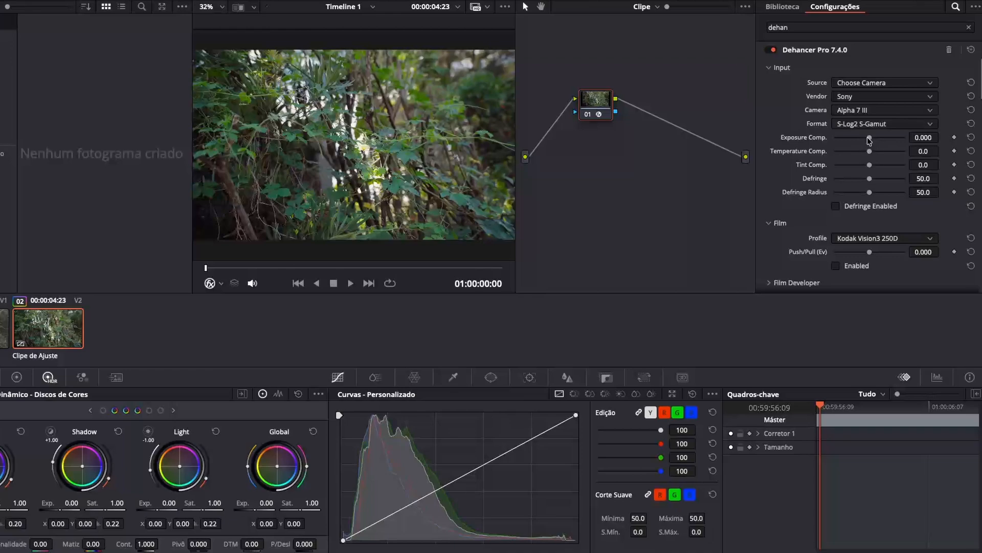
pyautogui.moveTo(868, 139); pyautogui.dragTo(862, 166)
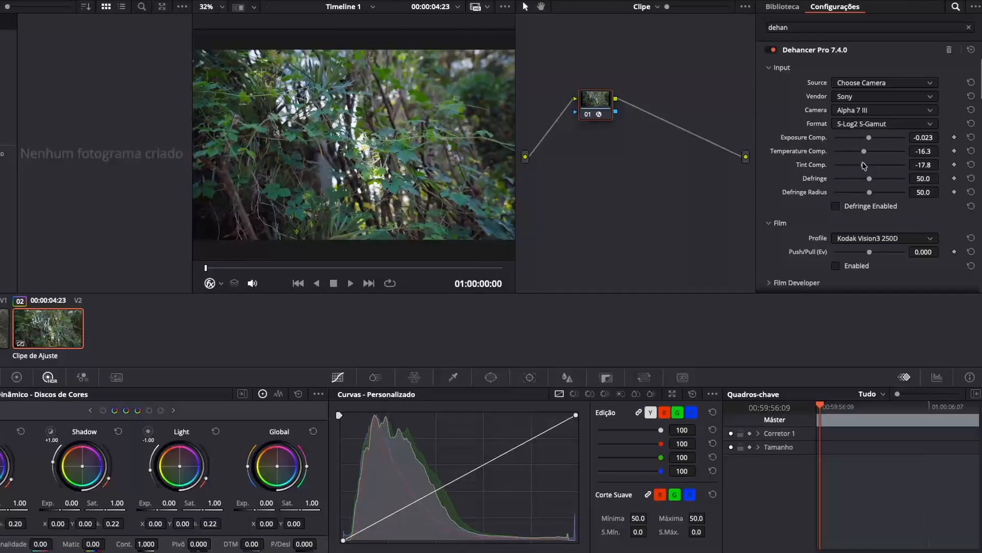
pyautogui.click(970, 165)
pyautogui.click(971, 151)
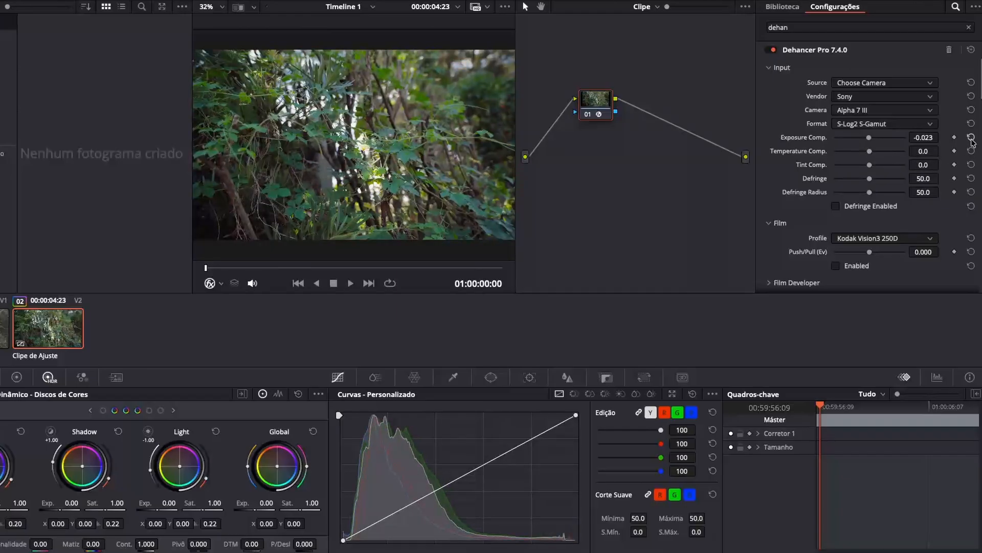
pyautogui.click(971, 138)
# Enable Dehancer's Film tool and set its film profile to Kodak Vision3 500T.
pyautogui.scroll(-3, 861, 141)
pyautogui.click(863, 140)
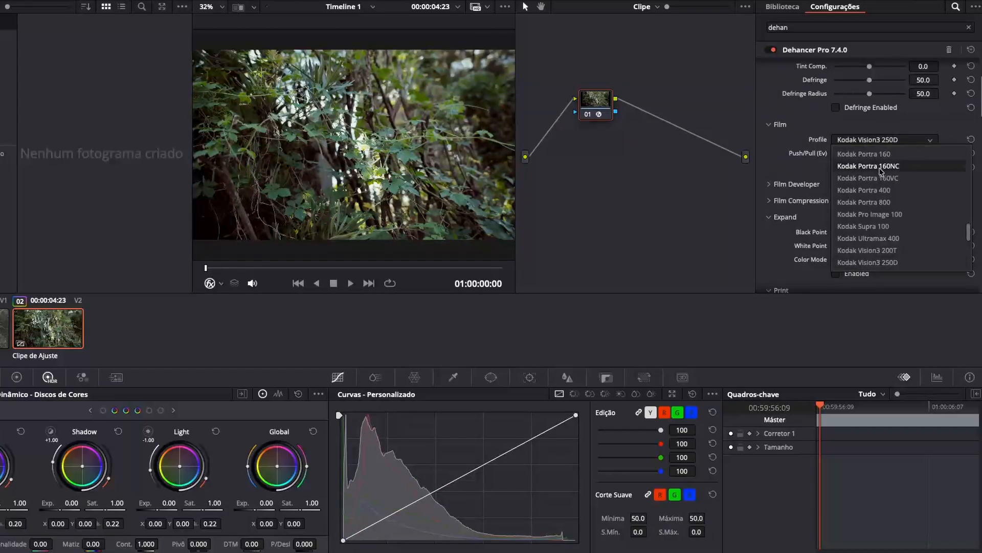
pyautogui.scroll(10, 881, 170)
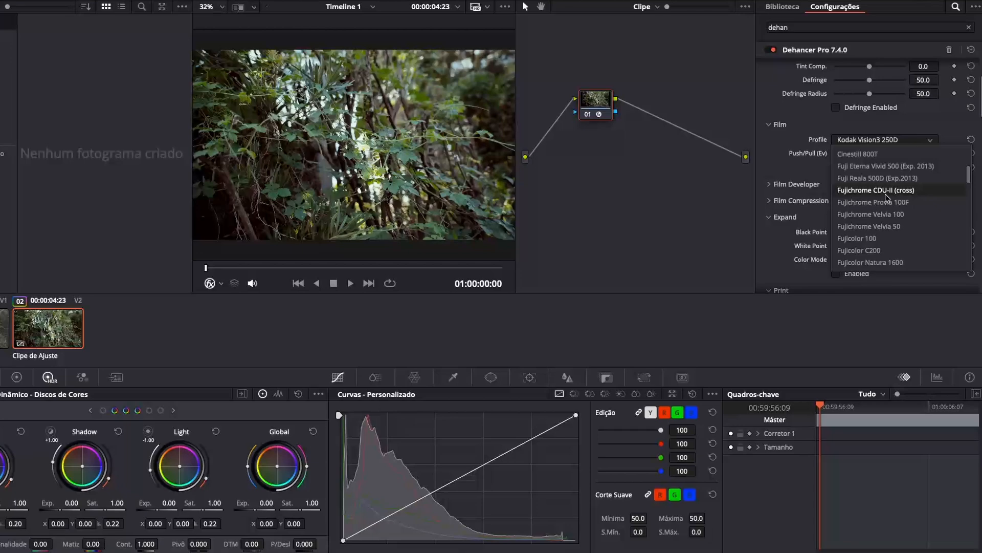
pyautogui.scroll(-5, 885, 194)
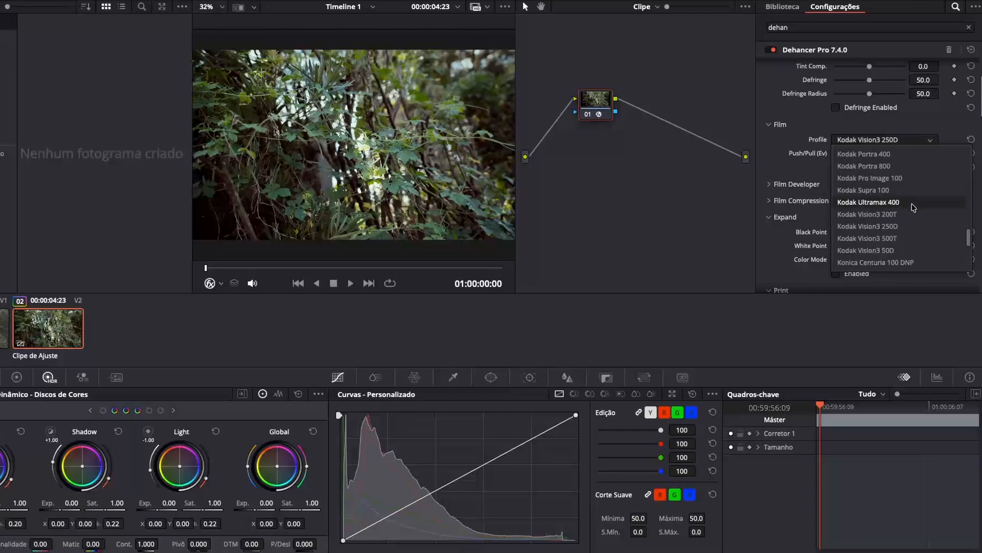
pyautogui.click(919, 238)
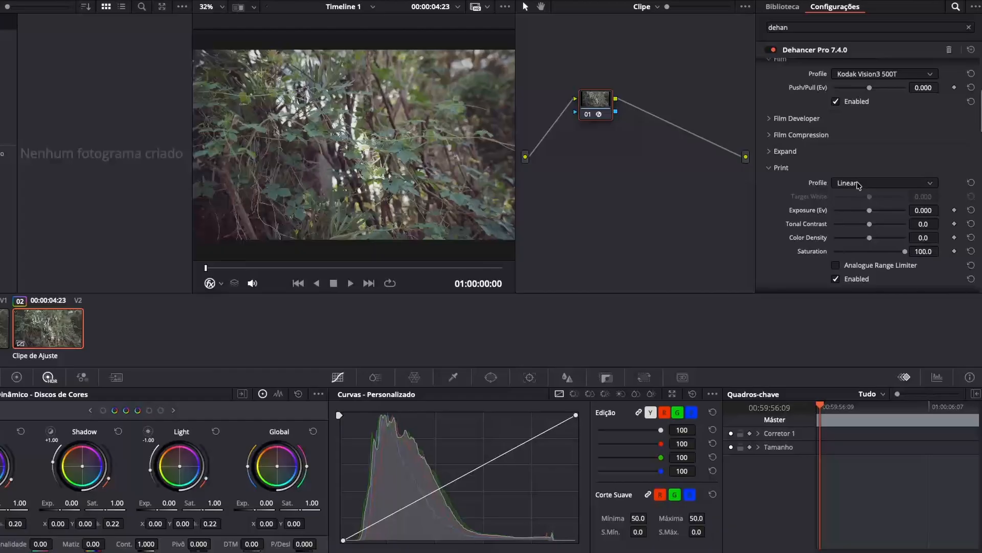
# Set the profile of Dehancer's enabled Print tool to Kodak 2383 Print Film and inspect the image.
pyautogui.click(858, 183)
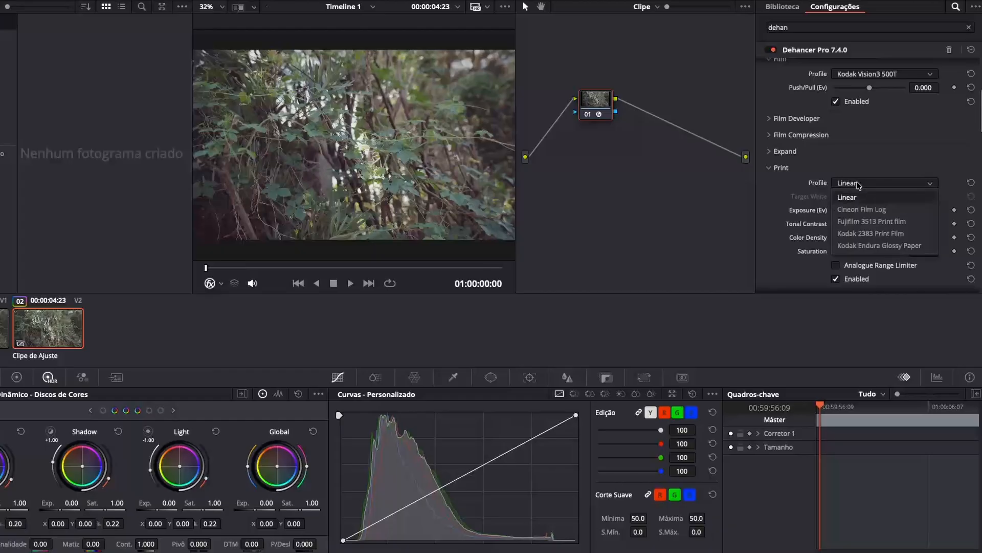
pyautogui.click(869, 234)
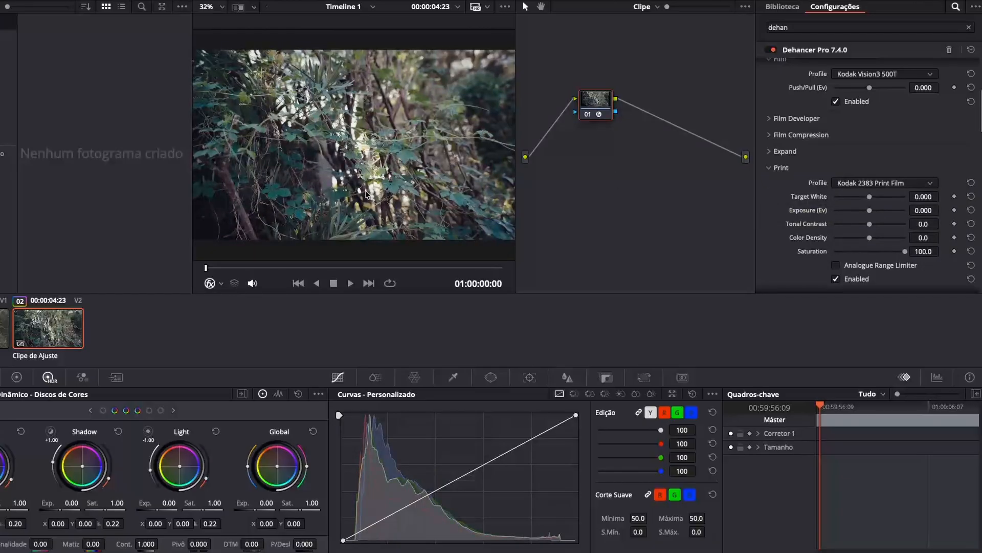
pyautogui.scroll(3, 364, 182)
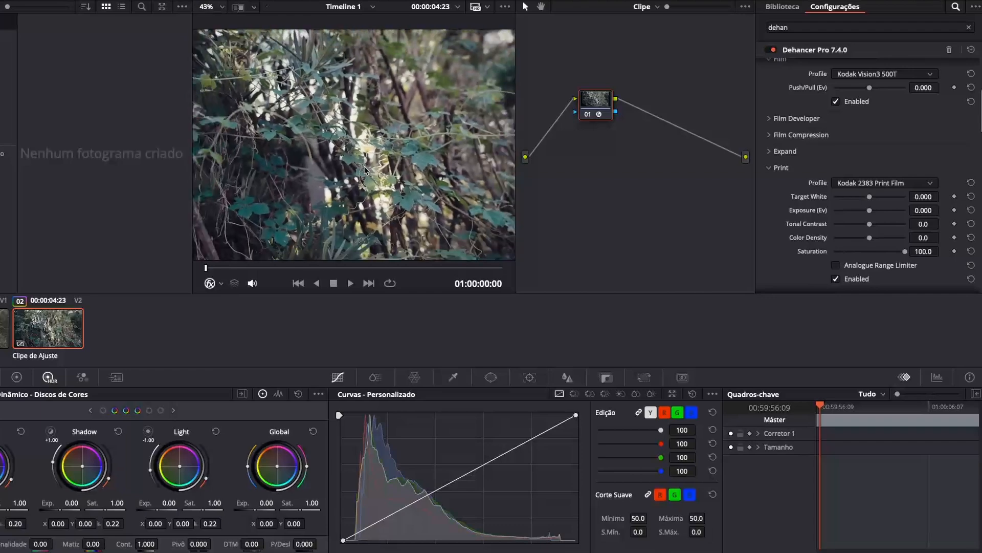
pyautogui.scroll(-4, 365, 169)
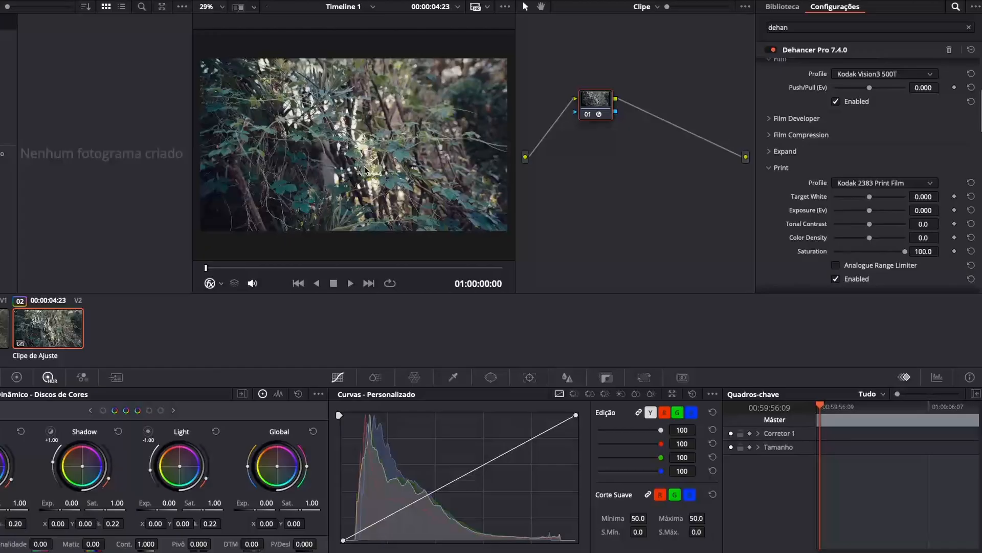
# Adjust the Print tool's Tonal Contrast to 5.8, Target White to about -0.574 and Color Density to 100.
pyautogui.moveTo(874, 224); pyautogui.dragTo(875, 229)
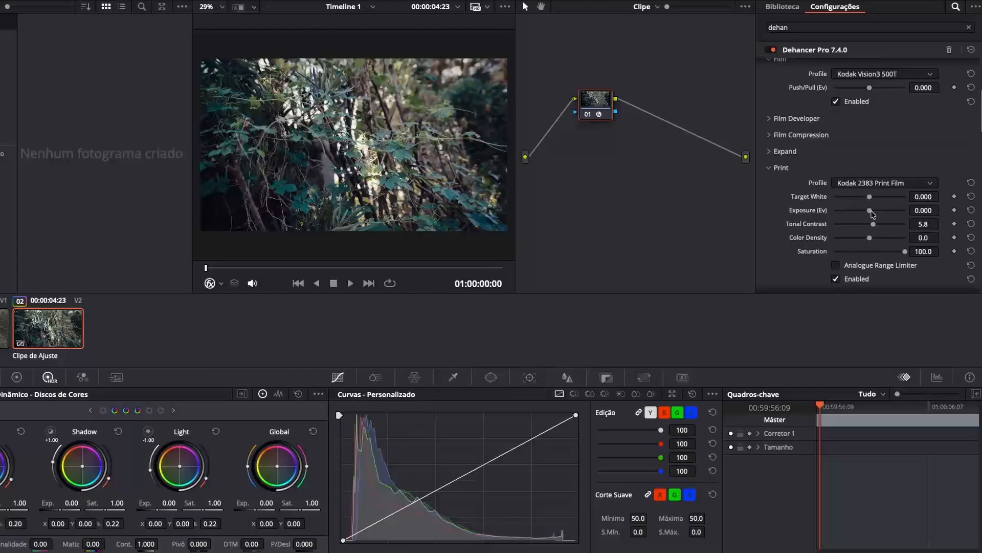
pyautogui.moveTo(871, 211); pyautogui.dragTo(863, 210)
pyautogui.doubleClick(864, 212)
pyautogui.moveTo(871, 199); pyautogui.dragTo(892, 204)
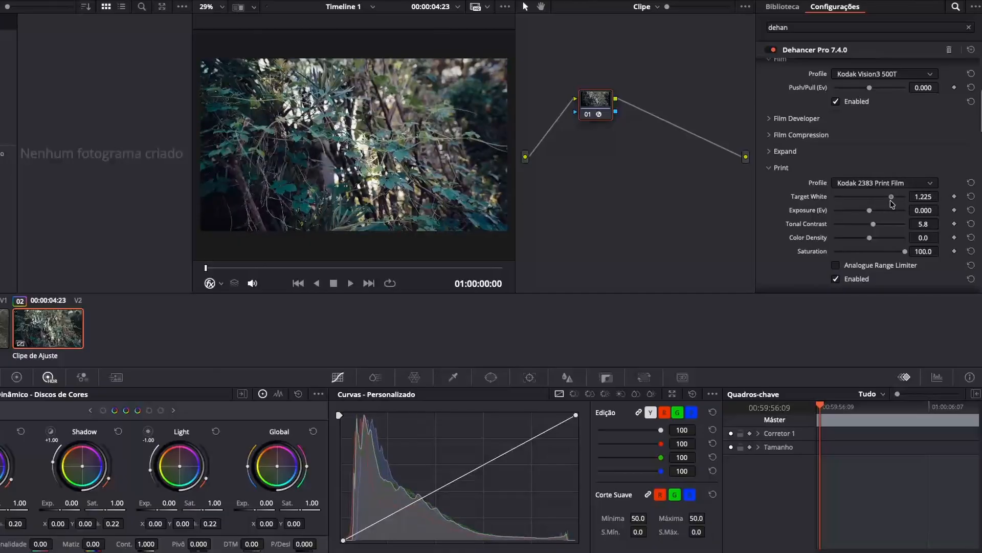
pyautogui.moveTo(892, 204); pyautogui.dragTo(860, 202)
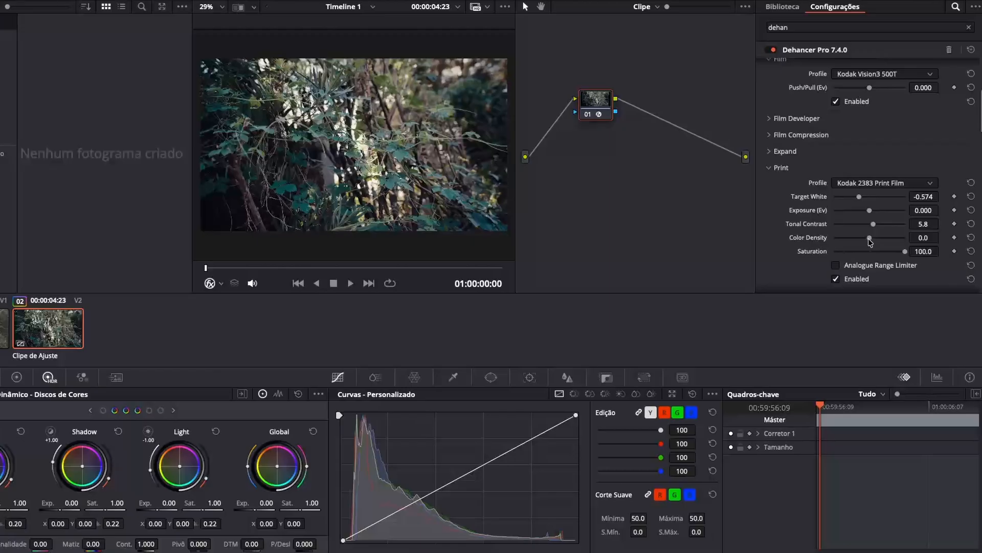
pyautogui.moveTo(870, 242); pyautogui.dragTo(906, 247)
# Enable Dehancer's Film Compression and raise its Impact above the default.
pyautogui.click(777, 118)
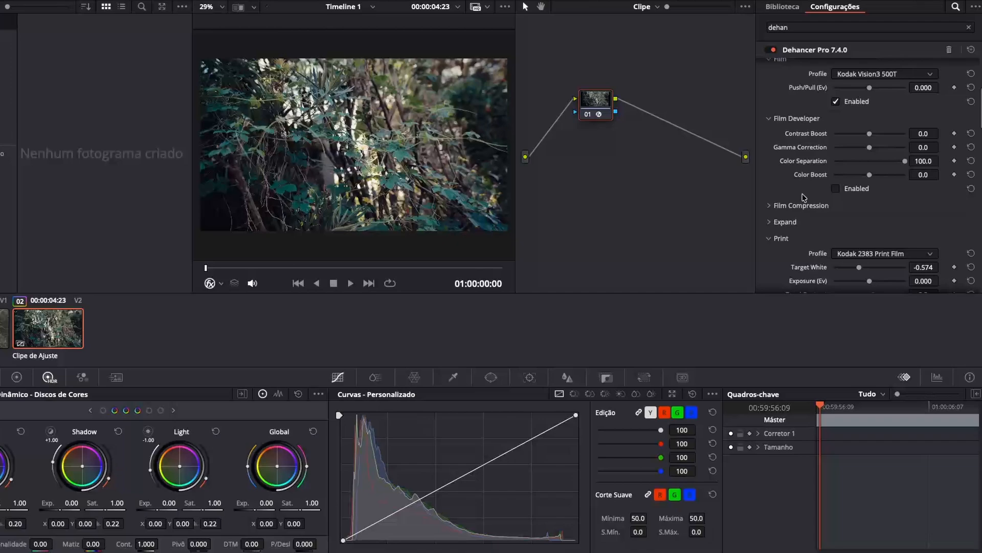
pyautogui.click(802, 205)
pyautogui.scroll(-2, 767, 171)
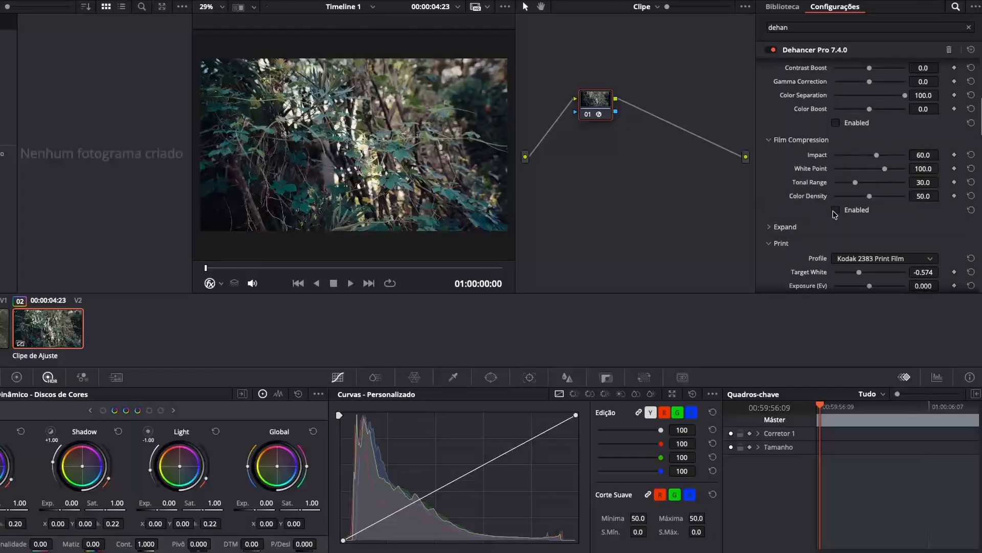
pyautogui.click(835, 210)
pyautogui.scroll(4, 433, 180)
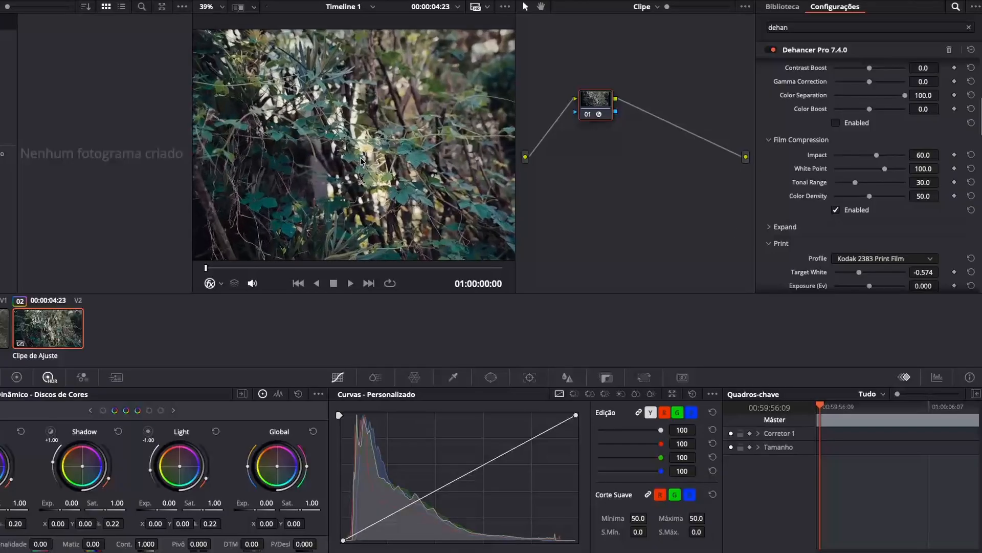
pyautogui.scroll(-4, 389, 149)
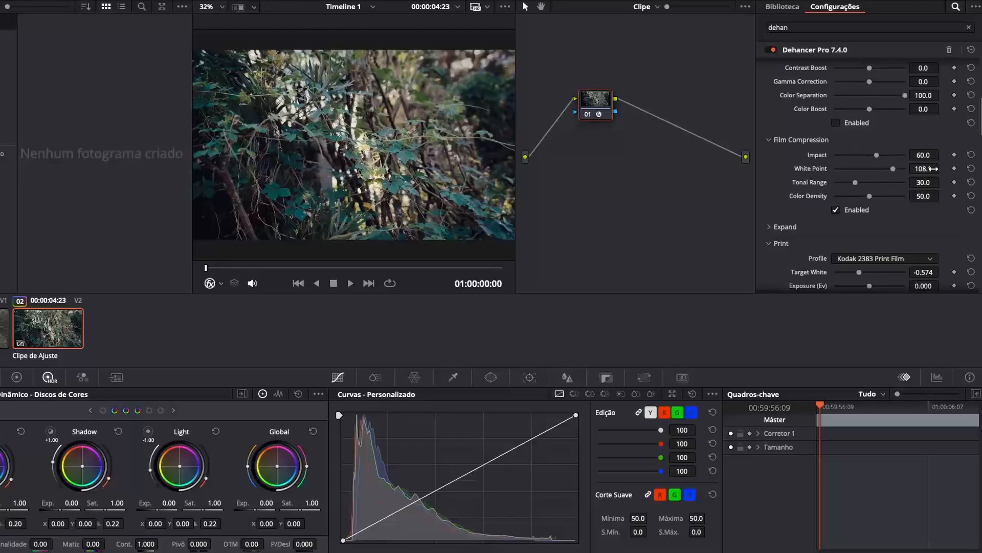
pyautogui.moveTo(878, 155)
pyautogui.mouseDown()
pyautogui.moveTo(890, 156)
pyautogui.moveTo(869, 156)
pyautogui.moveTo(889, 157)
pyautogui.mouseUp()
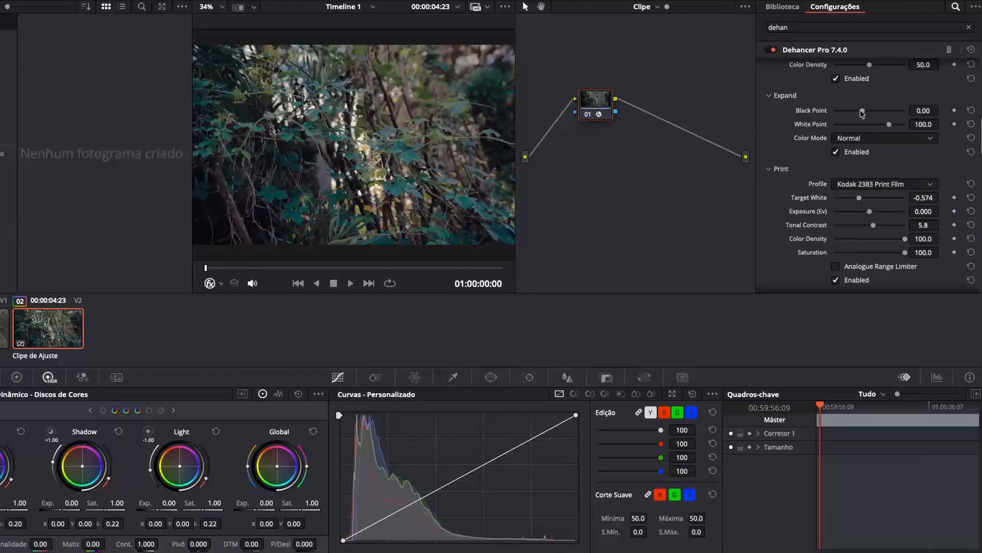
# Raise the Black Point in Dehancer's Expand tool above its default.
pyautogui.moveTo(862, 114)
pyautogui.mouseDown()
pyautogui.moveTo(839, 116)
pyautogui.moveTo(873, 115)
pyautogui.mouseUp()
# Try shifting Color Head's Yellow - Blue and lowering Shadows Tone to about -27.1, reset both and disable Color Head.
pyautogui.scroll(-3, 833, 175)
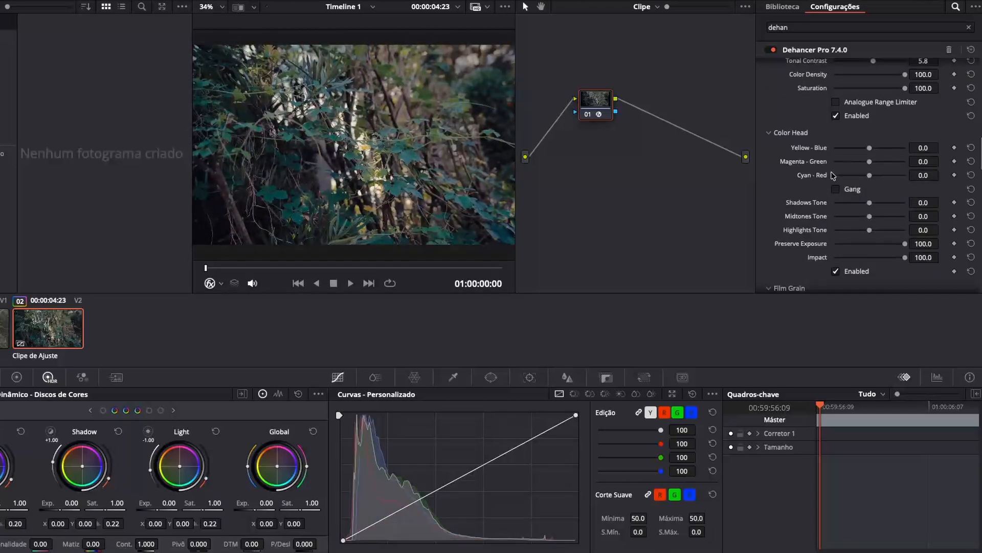
pyautogui.moveTo(869, 148); pyautogui.dragTo(858, 148)
pyautogui.doubleClick(858, 149)
pyautogui.moveTo(871, 206); pyautogui.dragTo(861, 205)
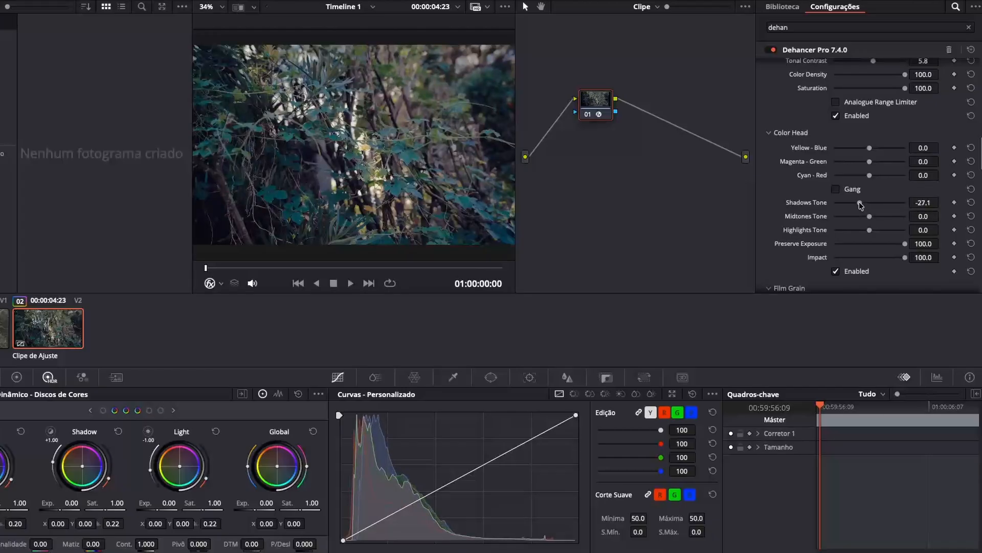
pyautogui.click(970, 204)
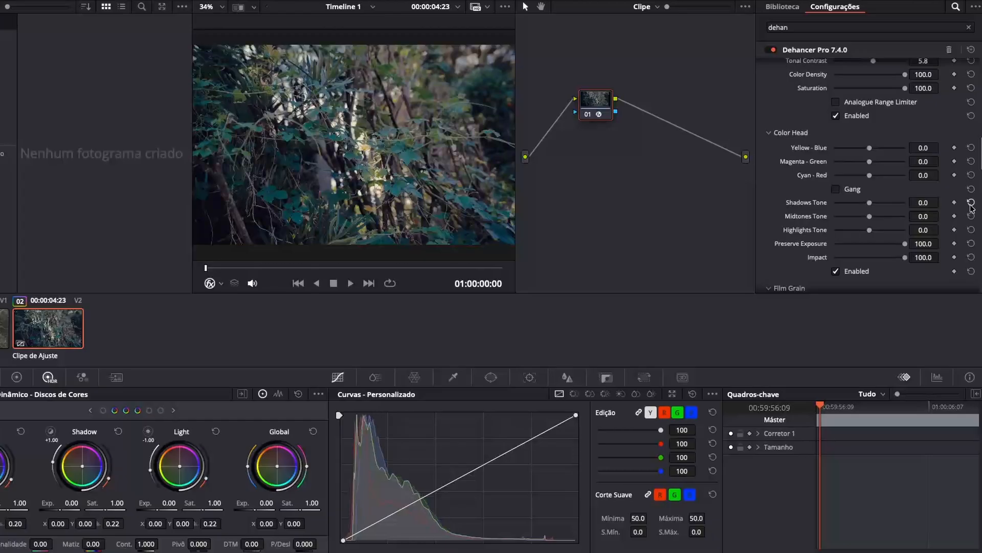
pyautogui.click(853, 271)
# Look through Dehancer's remaining tools from Color Head and Film Grain down to Overscan.
pyautogui.scroll(-2, 820, 201)
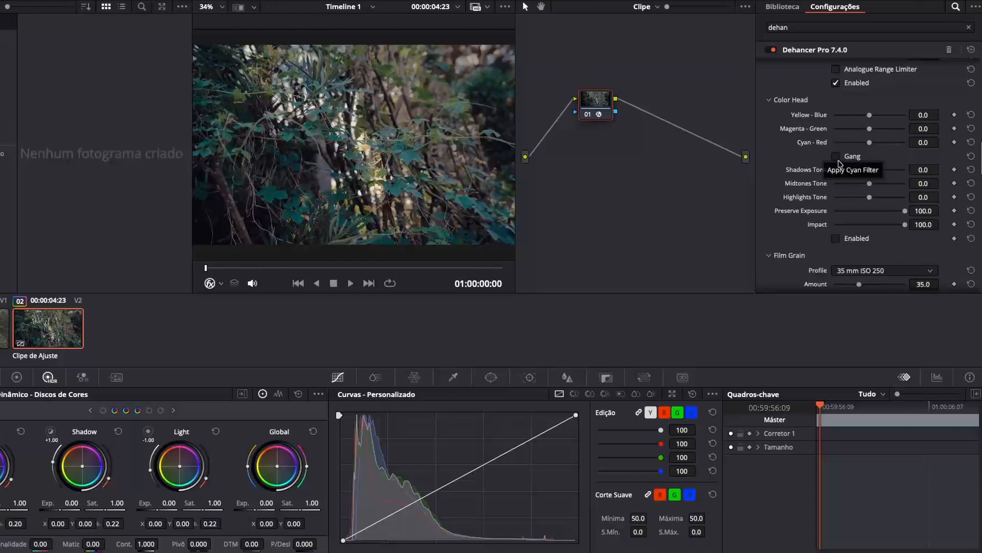
pyautogui.scroll(-3, 782, 185)
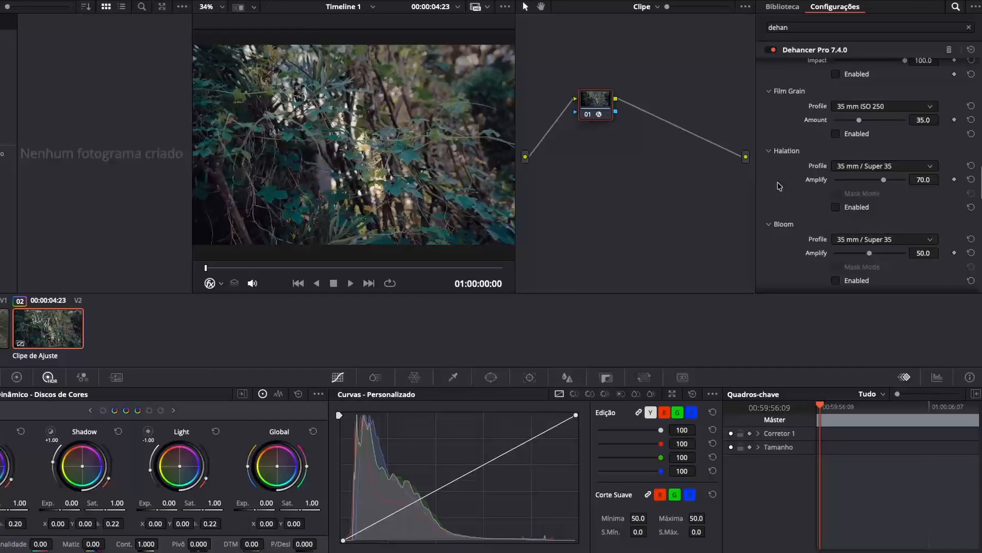
pyautogui.scroll(3, 779, 186)
pyautogui.scroll(-4, 781, 169)
pyautogui.scroll(-3, 781, 152)
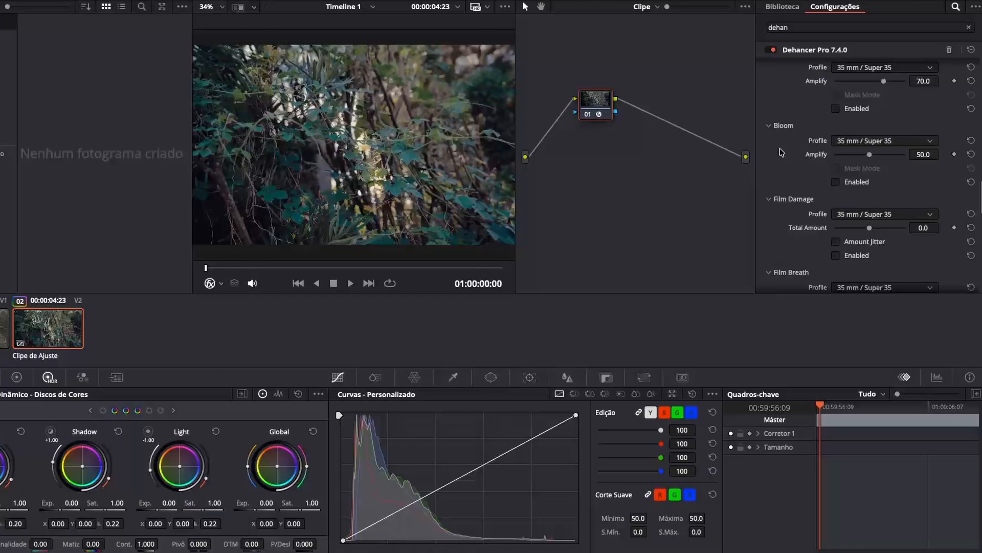
pyautogui.scroll(-10, 781, 152)
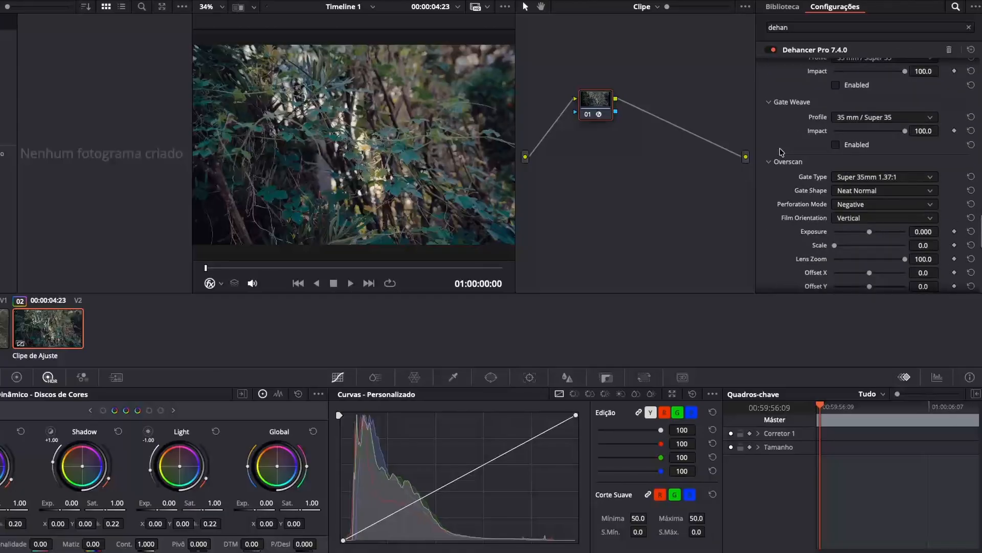
pyautogui.scroll(6, 781, 152)
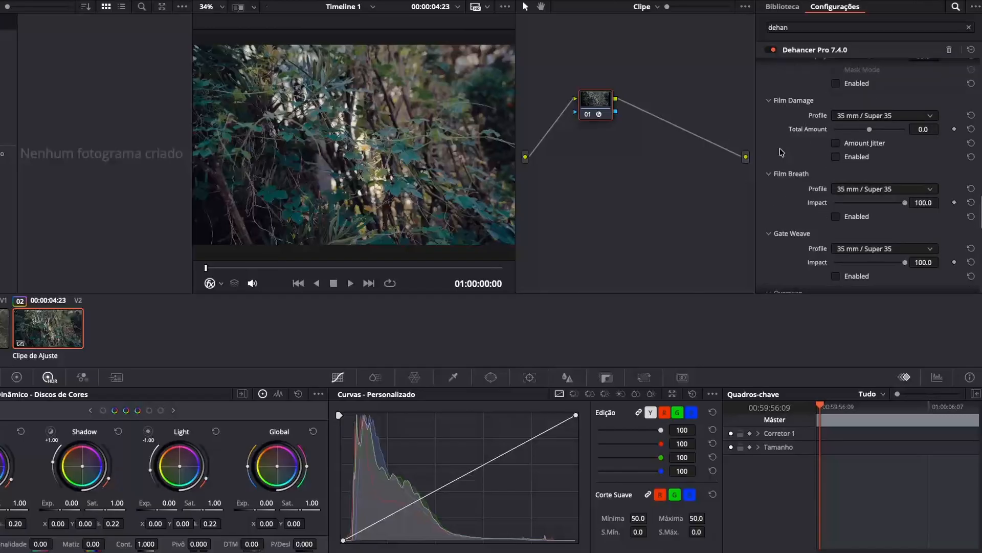
pyautogui.scroll(6, 780, 146)
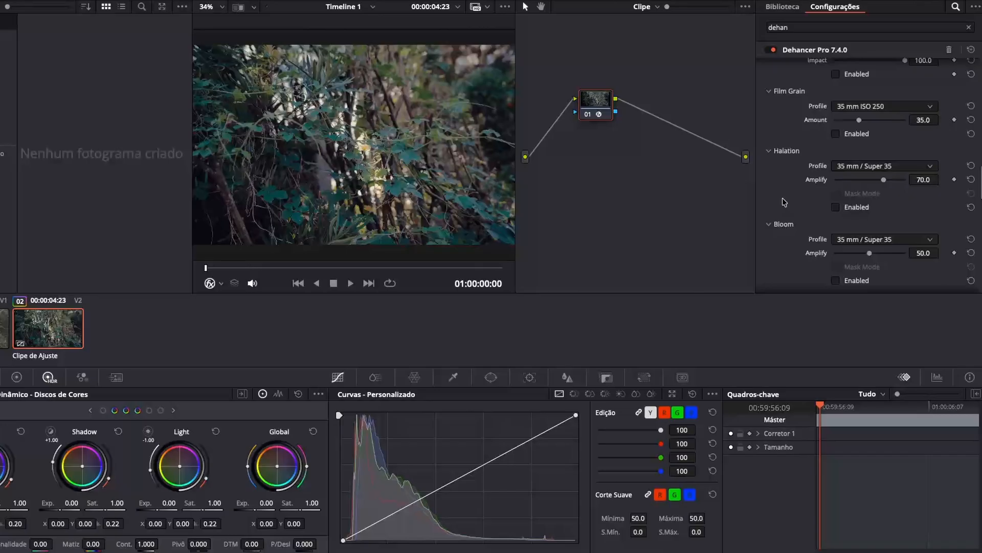
# Apply Film Grain with the 35 mm ISO 50 profile and inspect the grain up close.
pyautogui.click(884, 106)
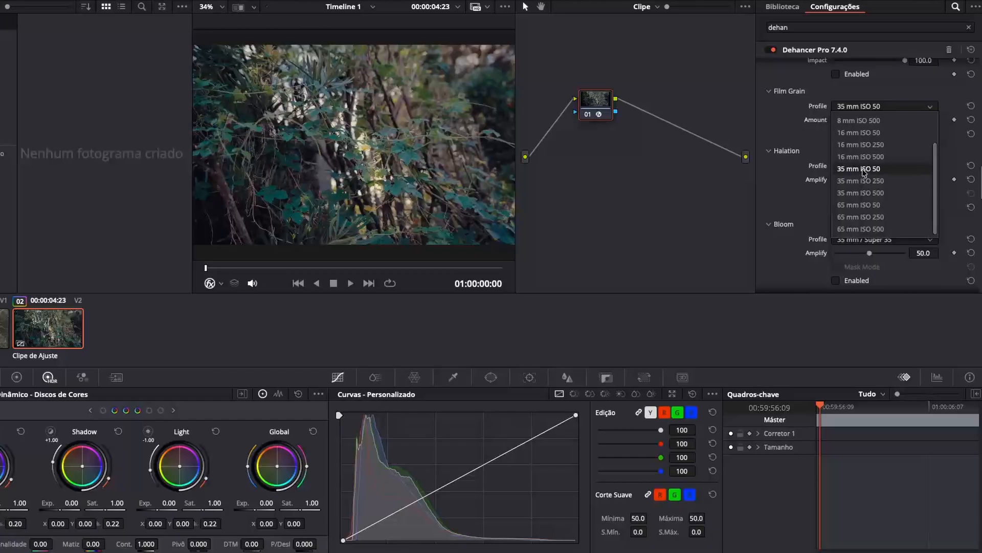
pyautogui.click(879, 172)
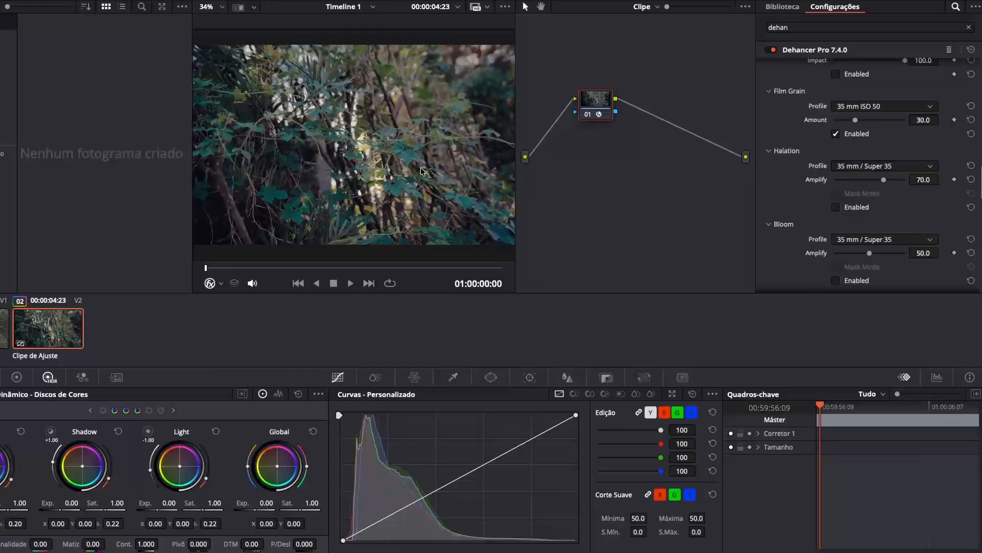
pyautogui.scroll(2, 422, 171)
pyautogui.scroll(4, 423, 171)
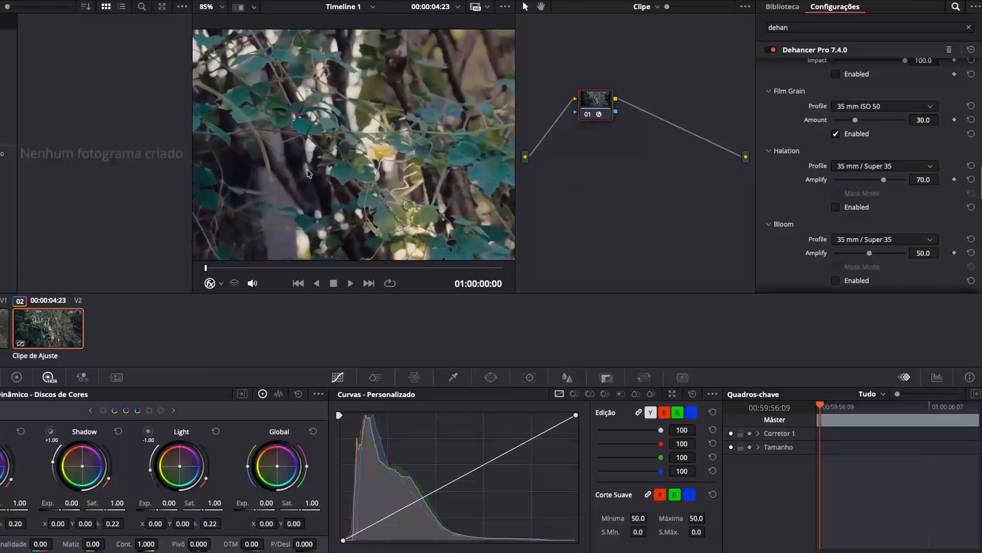
pyautogui.scroll(-5, 292, 169)
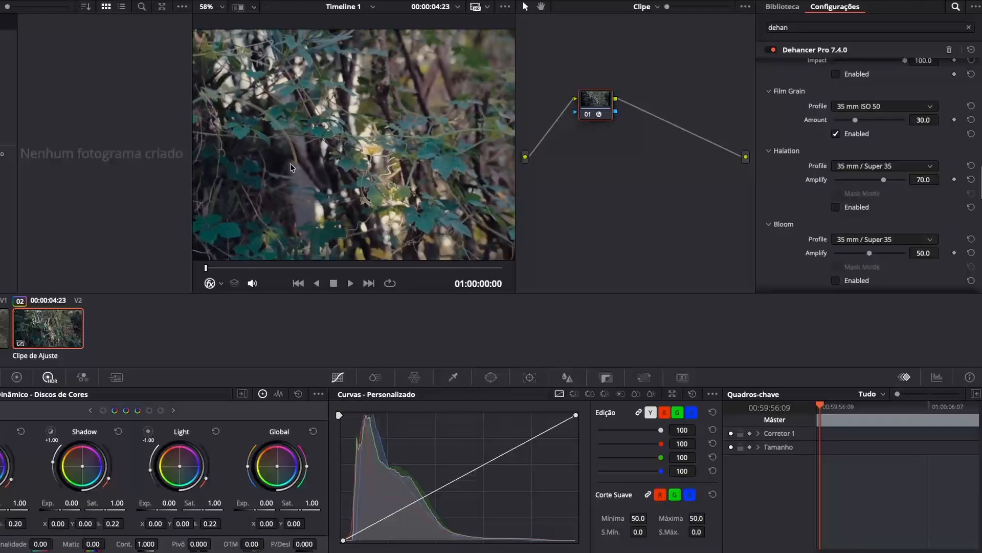
pyautogui.scroll(-1, 294, 167)
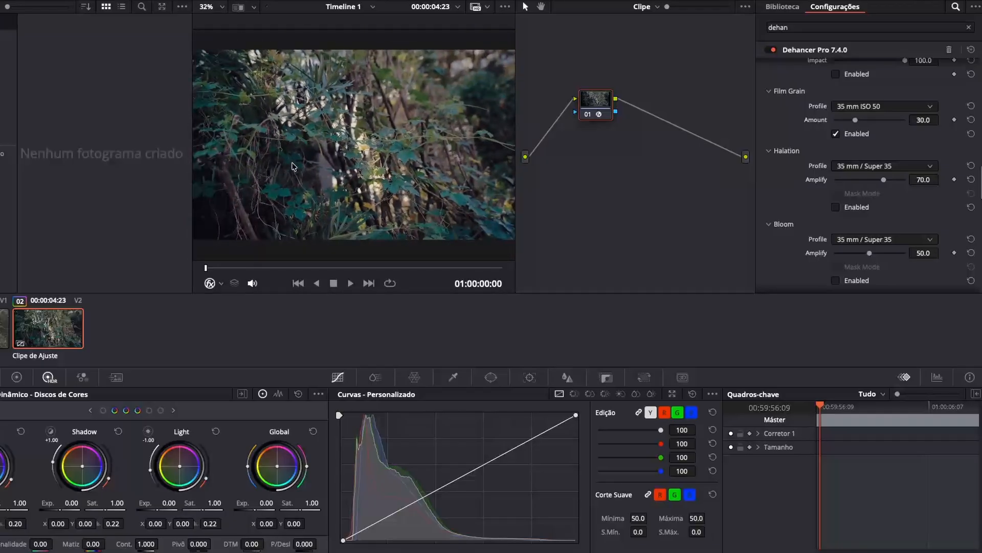
# Apply Halation with the 16 mm / Super 16 profile and inspect the bright highlights up close.
pyautogui.click(870, 165)
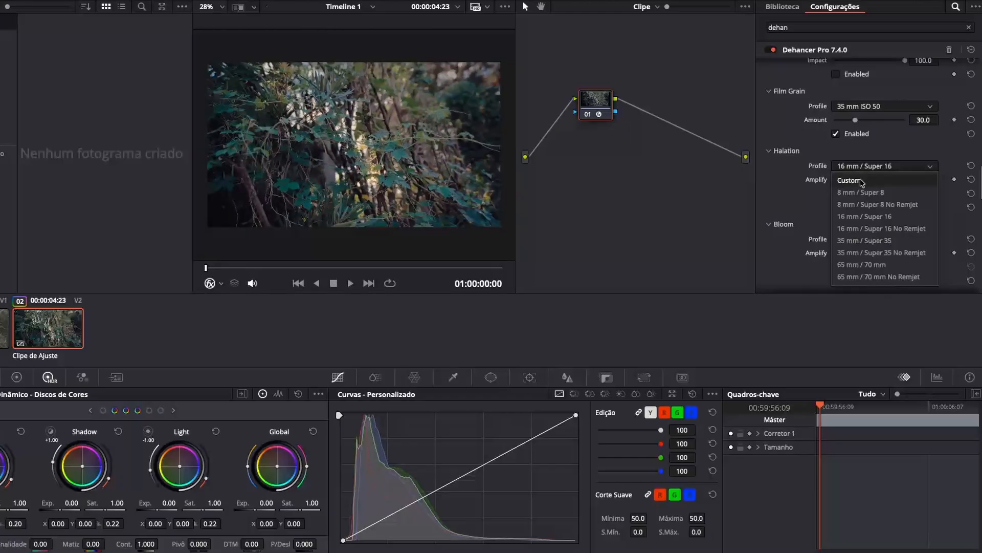
pyautogui.click(850, 219)
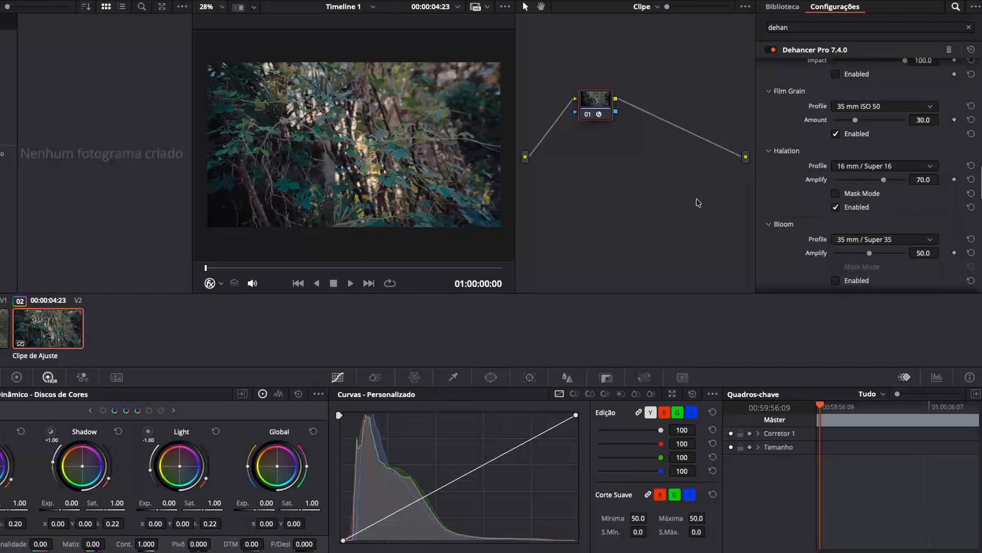
pyautogui.scroll(6, 376, 120)
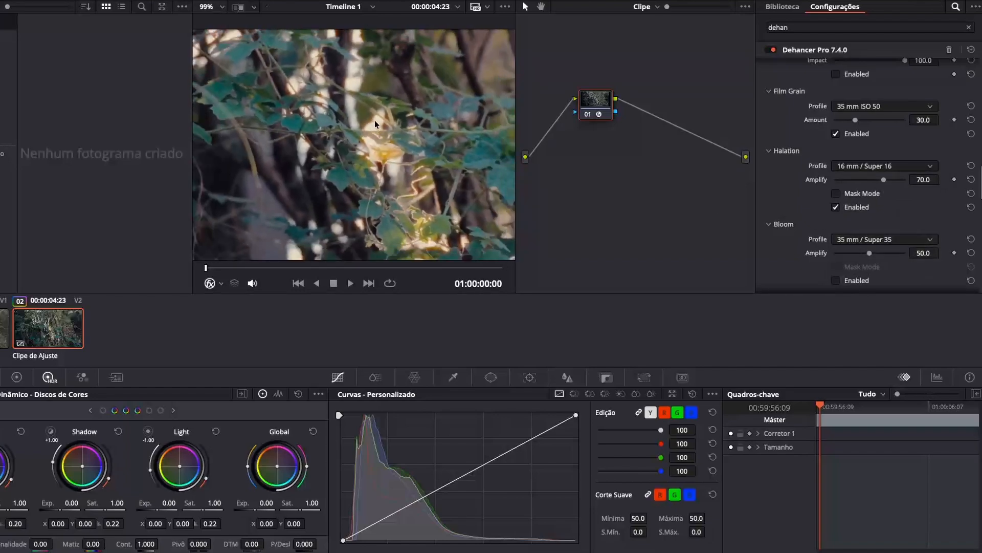
pyautogui.scroll(-3, 374, 120)
pyautogui.scroll(-3, 374, 119)
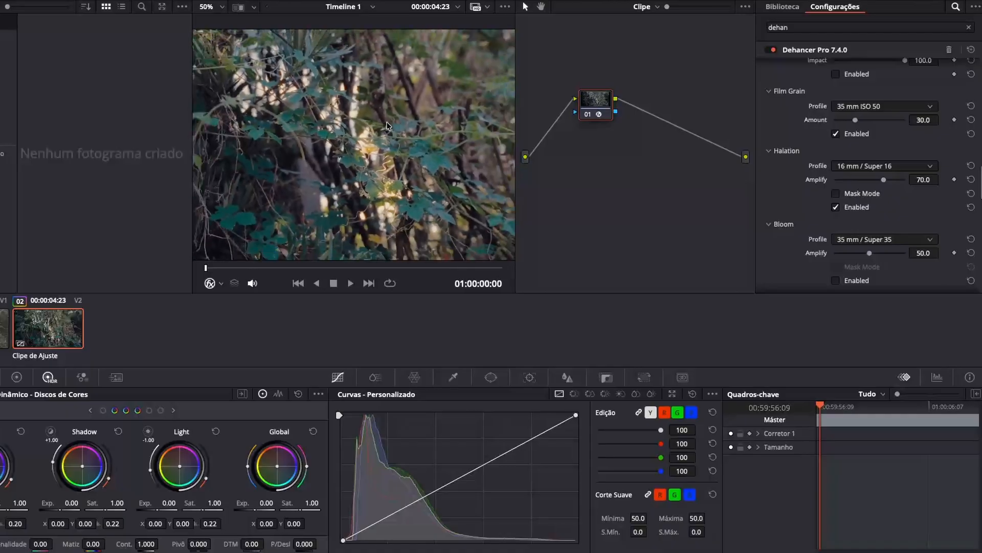
# Enable the Bloom tool, inspect its glow around the highlights and choose its film profile.
pyautogui.scroll(-3, 839, 219)
pyautogui.click(837, 215)
pyautogui.scroll(1, 358, 146)
pyautogui.scroll(5, 361, 146)
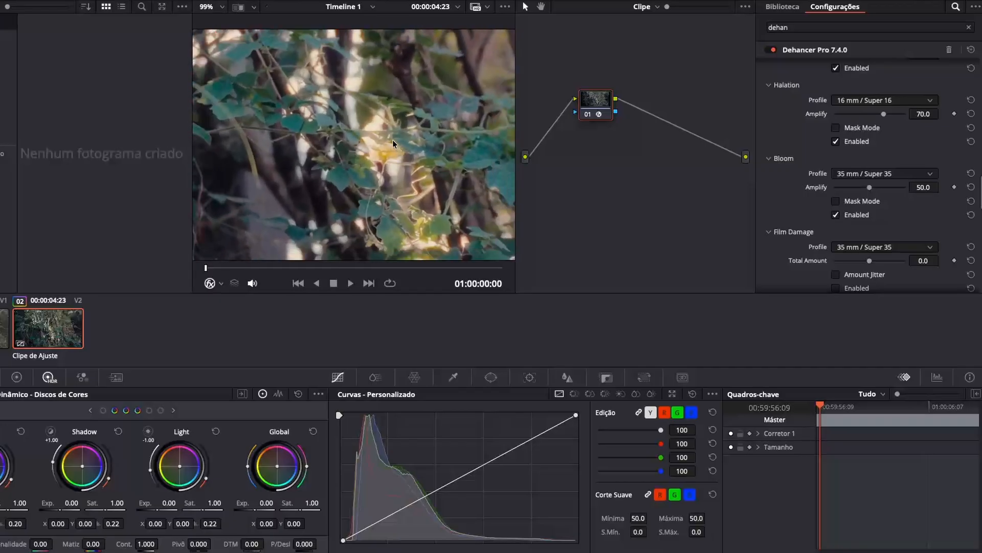
pyautogui.scroll(-2, 414, 140)
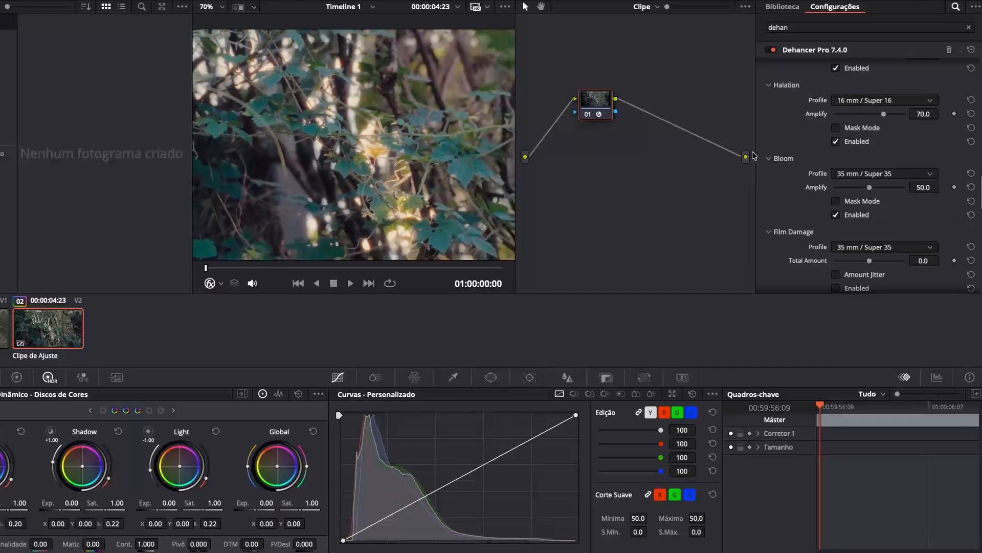
pyautogui.scroll(-2, 411, 151)
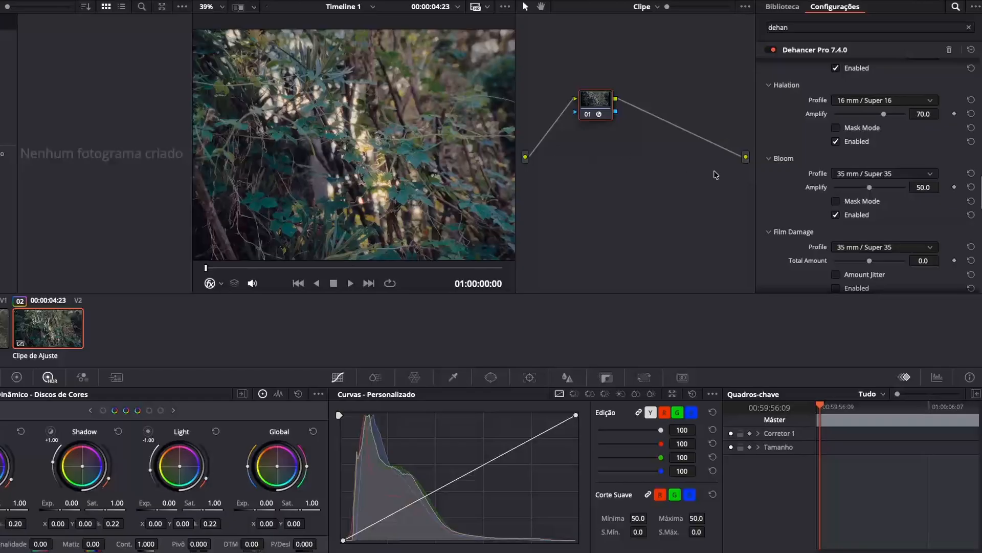
pyautogui.click(845, 174)
pyautogui.click(865, 224)
# Enable Overscan and set its Gate Type to Super 16mm 1.66:1.
pyautogui.scroll(-1, 381, 117)
pyautogui.scroll(1, 386, 116)
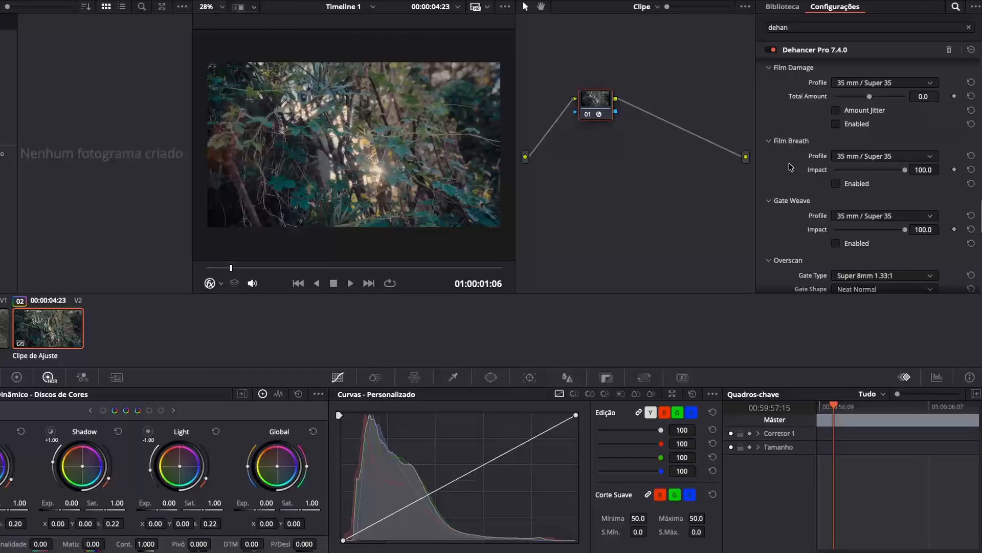
pyautogui.scroll(-3, 791, 166)
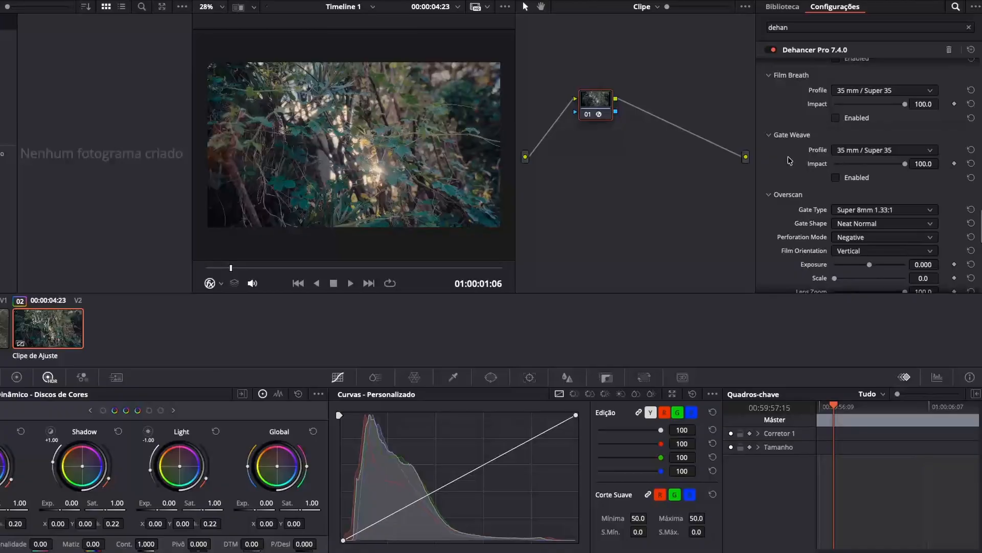
pyautogui.scroll(-10, 876, 167)
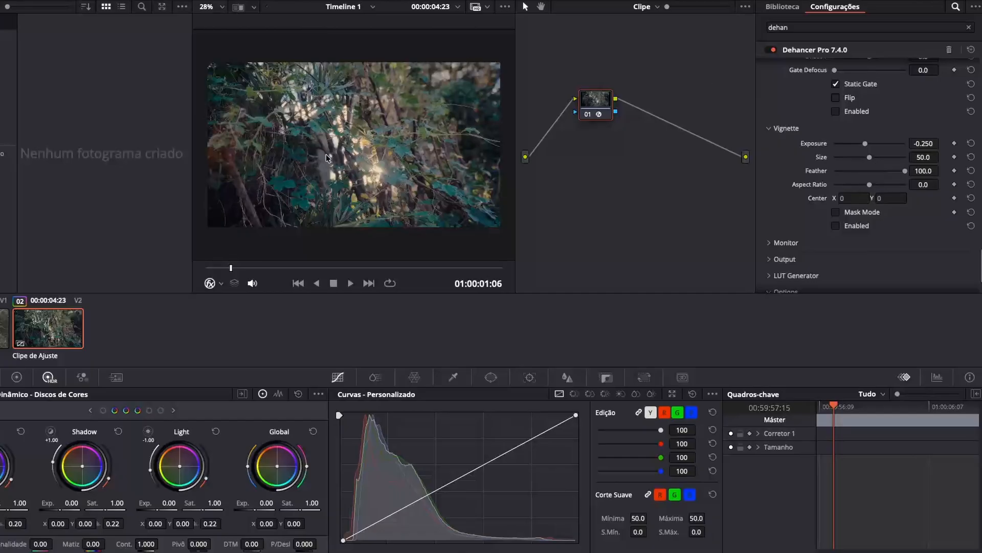
pyautogui.scroll(4, 867, 281)
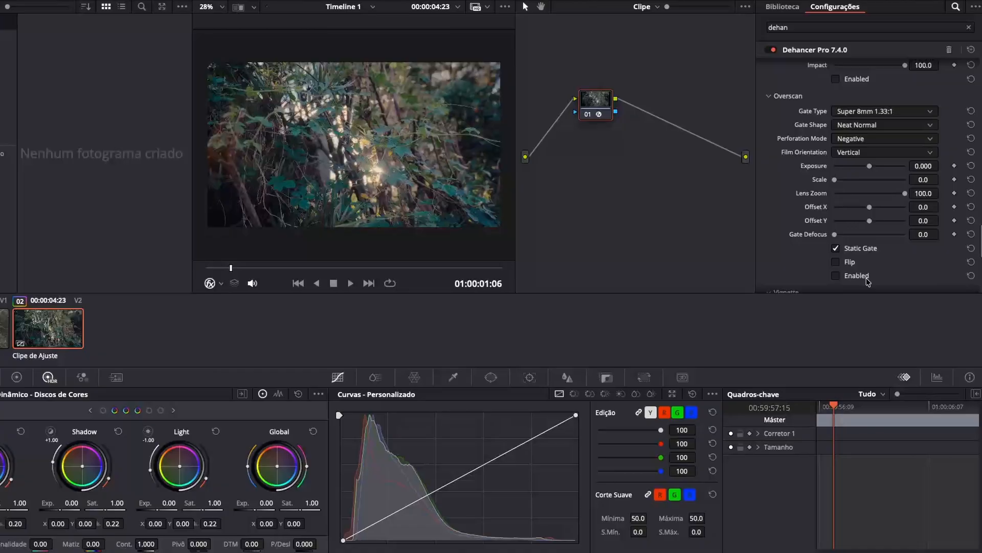
pyautogui.click(867, 279)
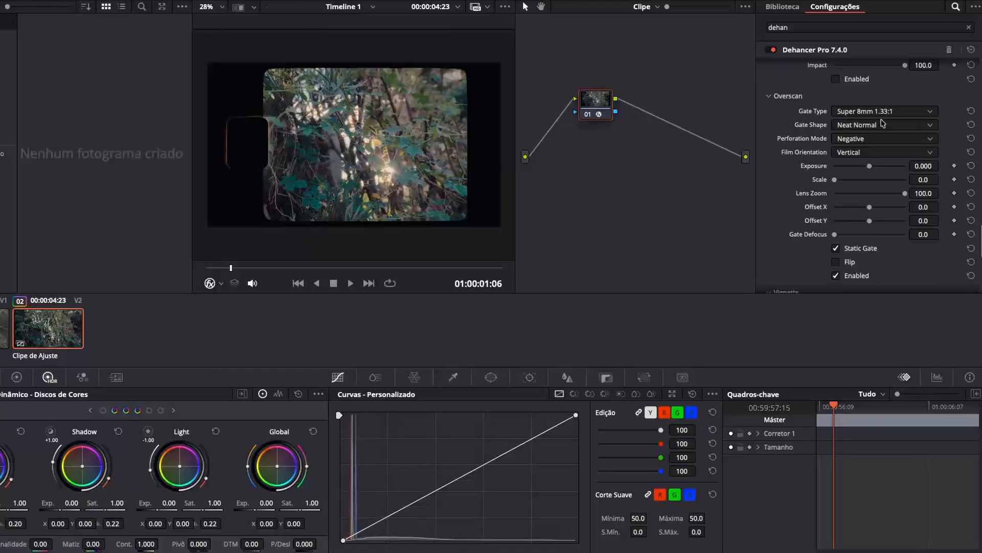
pyautogui.click(881, 112)
pyautogui.click(880, 150)
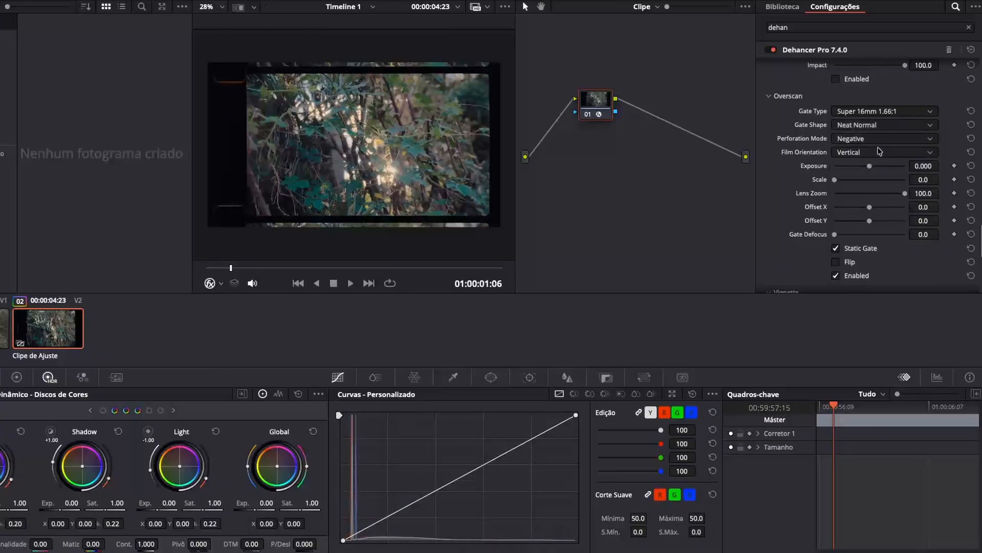